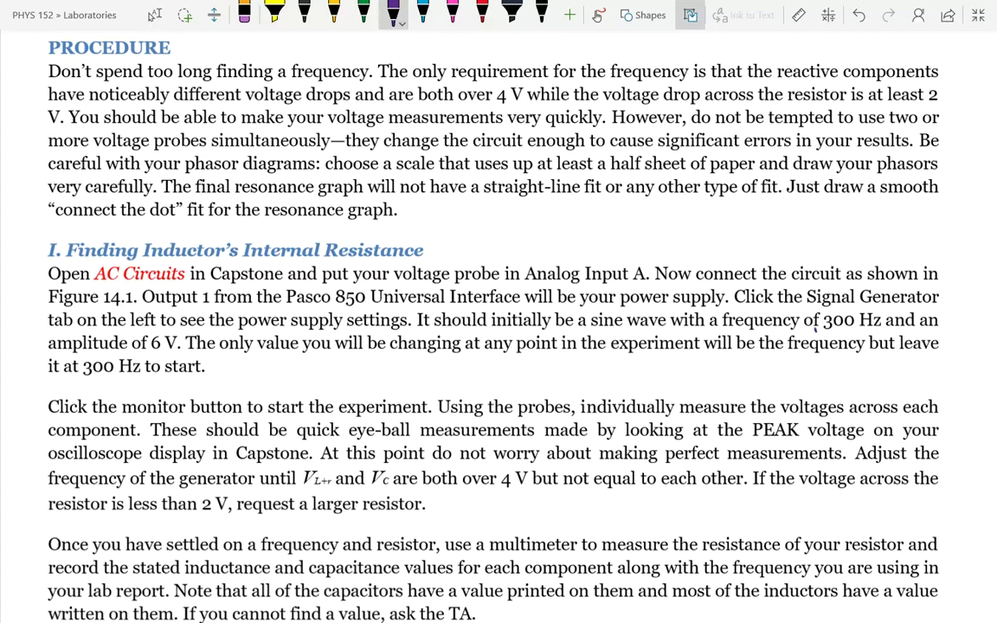
Underline 300 Hz in the procedure, box and cross out the 6 V amplitude, and write 10 V linked to it
left_click_drag(814, 325, 881, 326)
mouse_move(144, 353)
left_mouse_down()
mouse_move(188, 339)
mouse_move(146, 326)
mouse_move(142, 351)
mouse_move(186, 351)
mouse_move(186, 329)
mouse_move(249, 383)
left_mouse_up()
left_click_drag(266, 364, 304, 362)
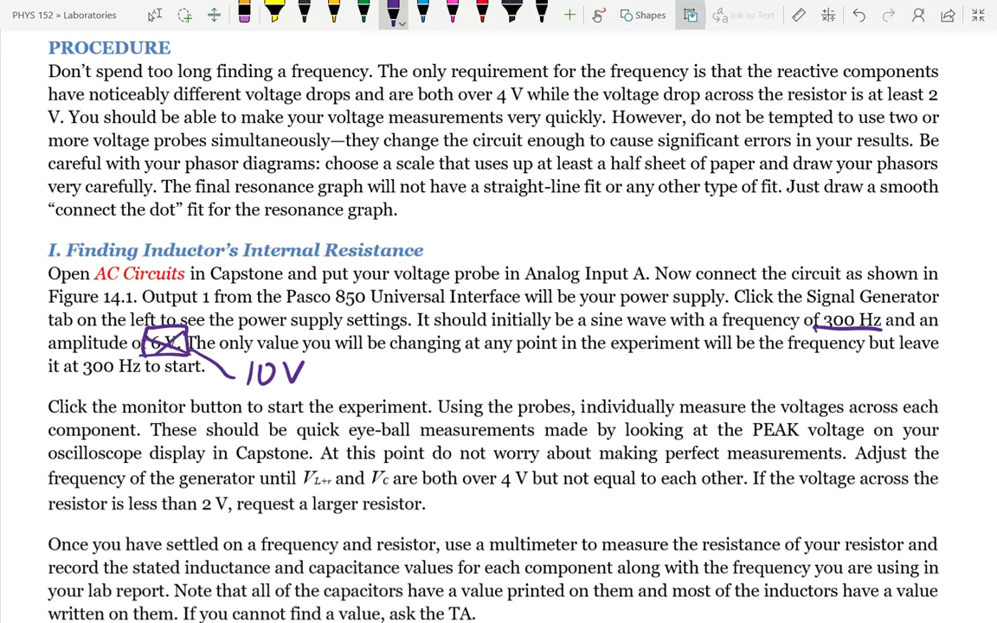
Switch to PASCO Capstone and start monitoring the circuit voltages on the scope
key("super")
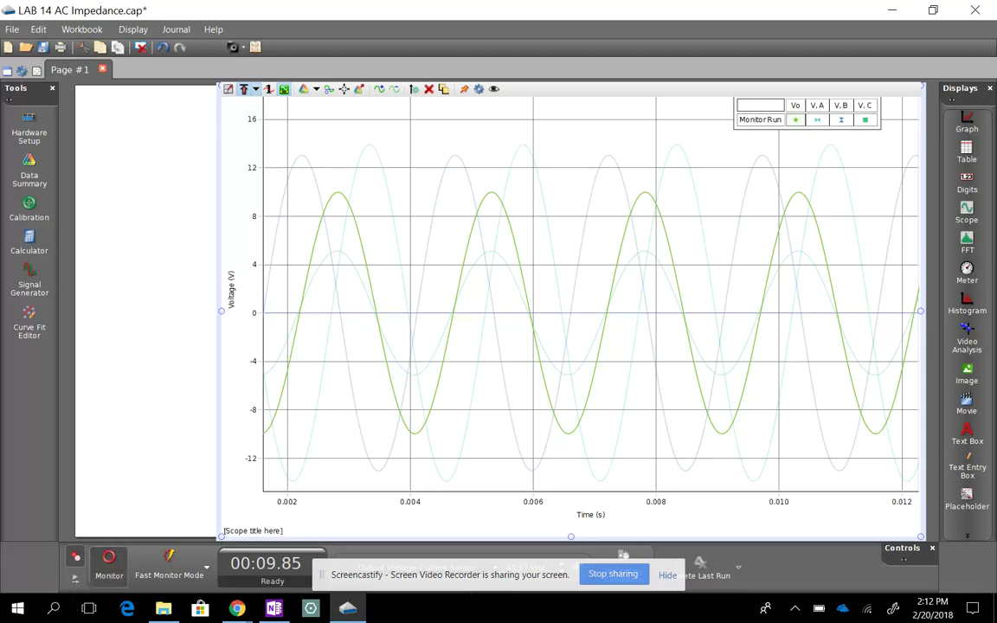
left_click(109, 563)
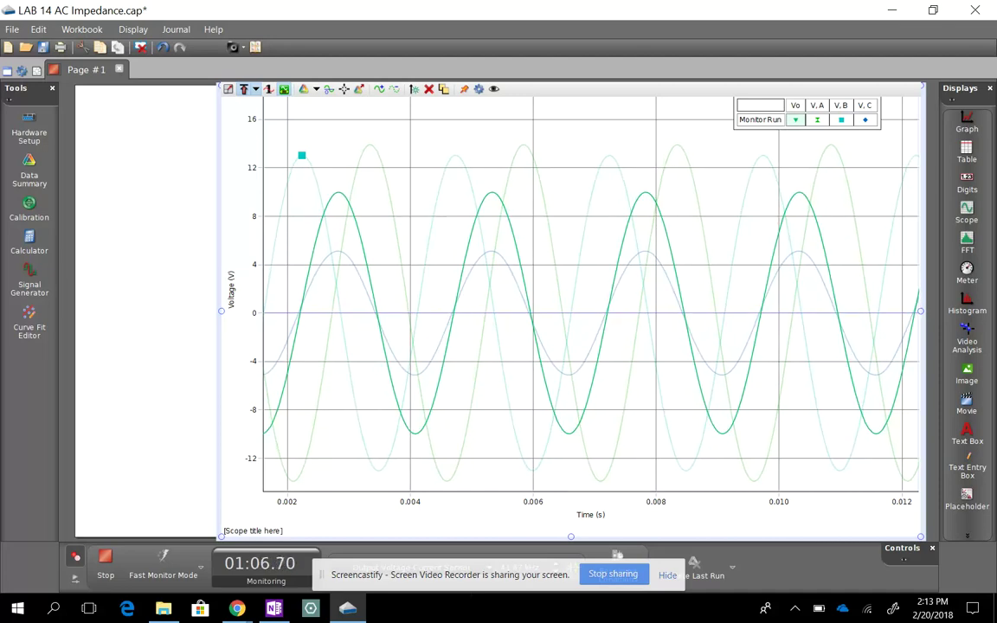
Set 850 Output 1 in the signal generator to a 0.0° phase shift and a 300 Hz frequency
left_click(30, 287)
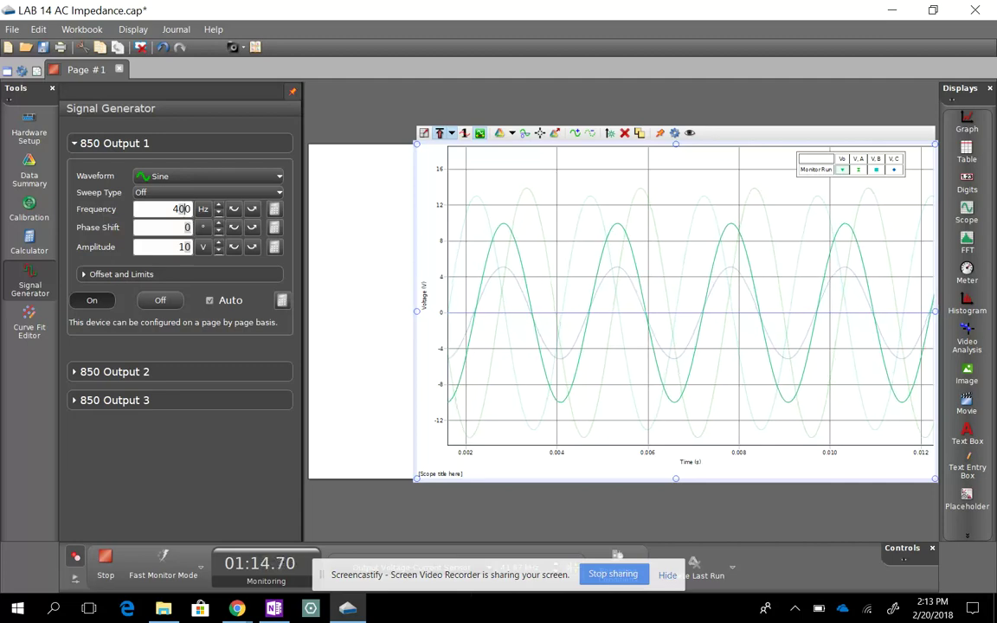
left_click(190, 227)
key("BackSpace")
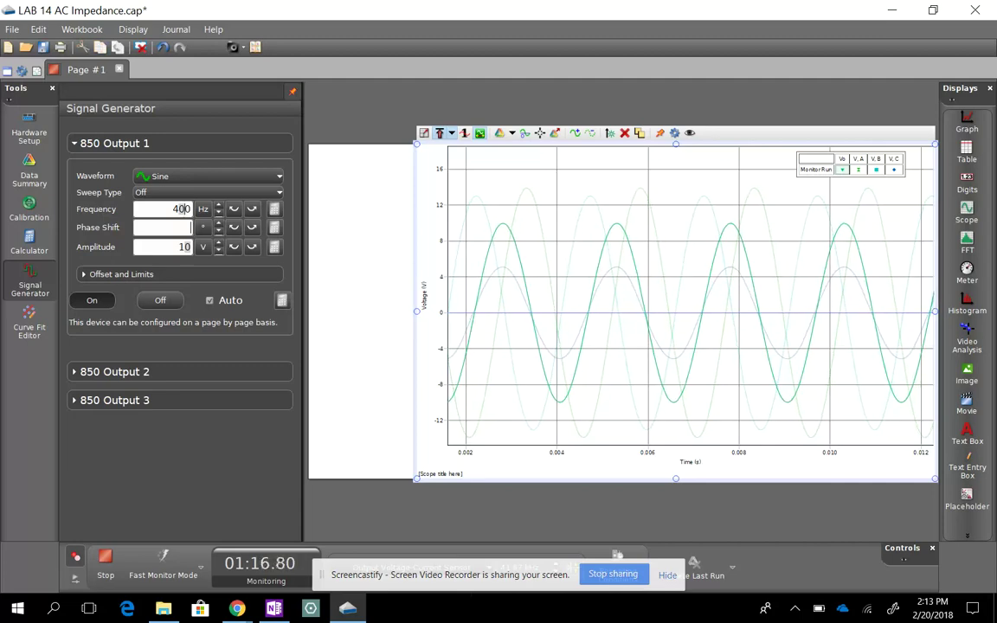
type("0.0")
scroll(177, 208, "down", 1)
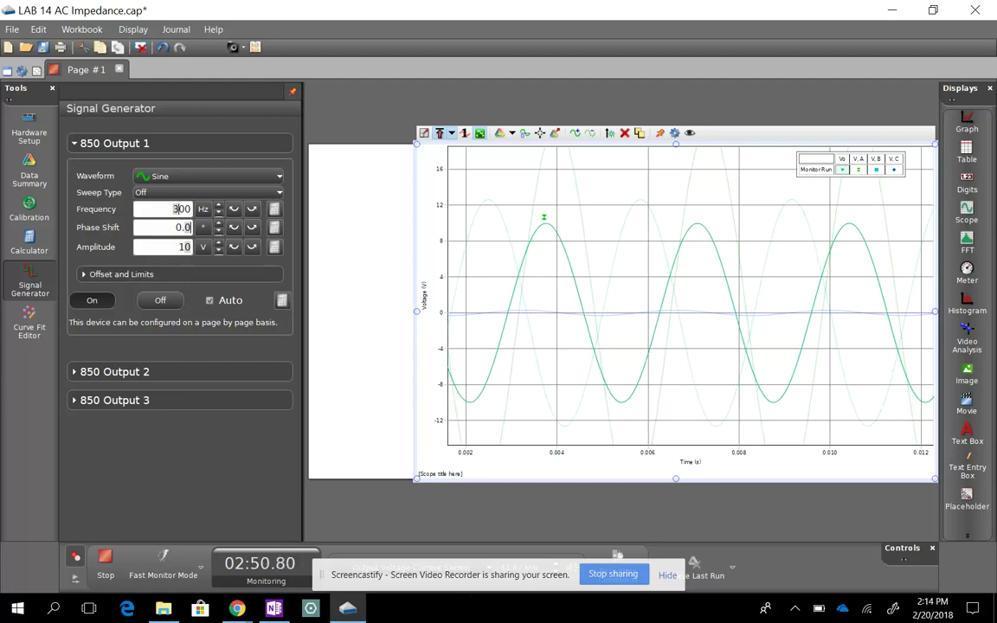
left_click(175, 208)
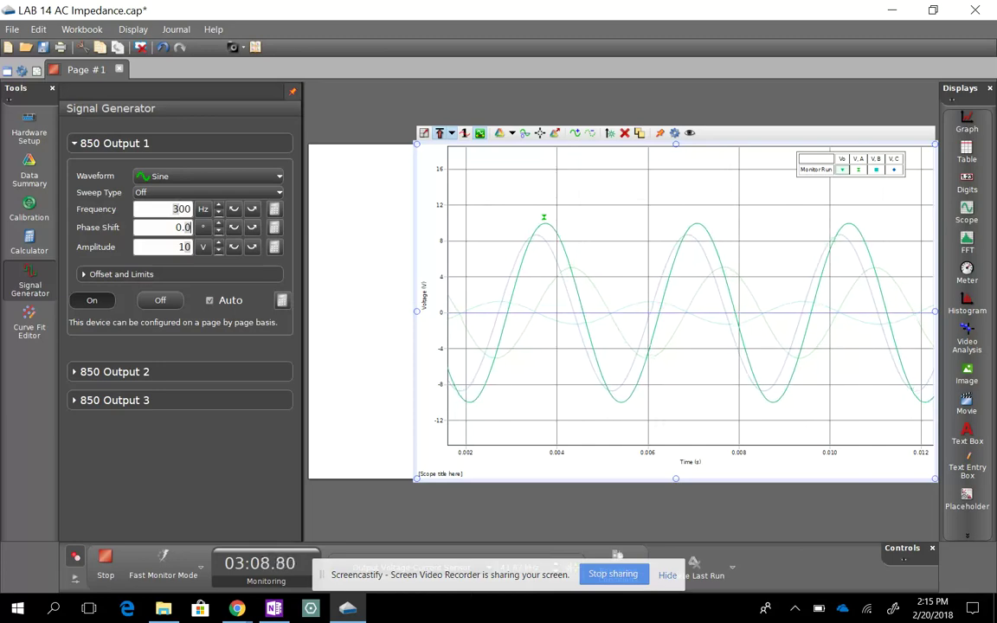
left_click(179, 208)
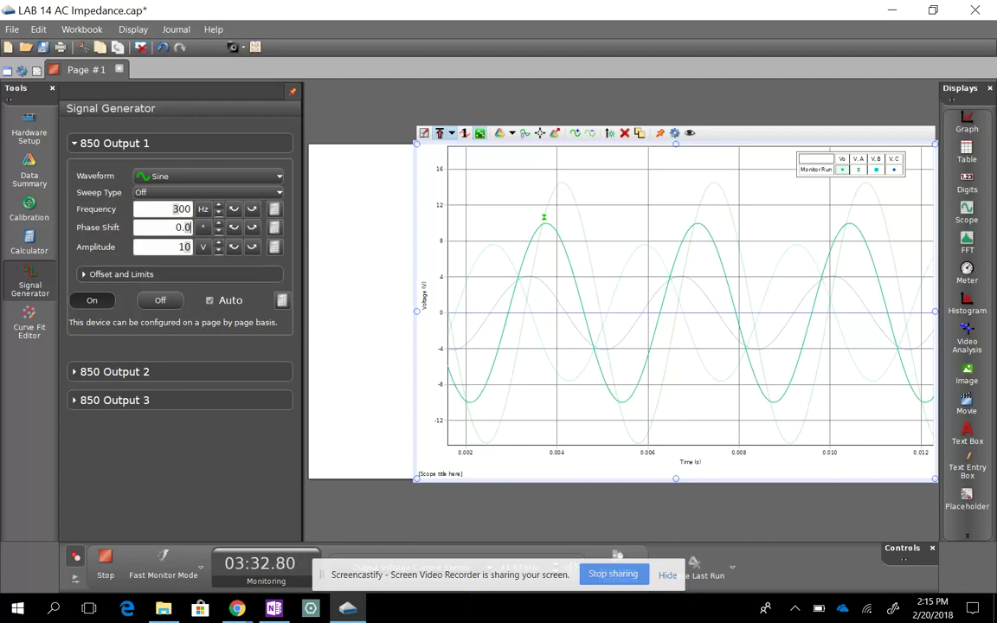
left_click(177, 208)
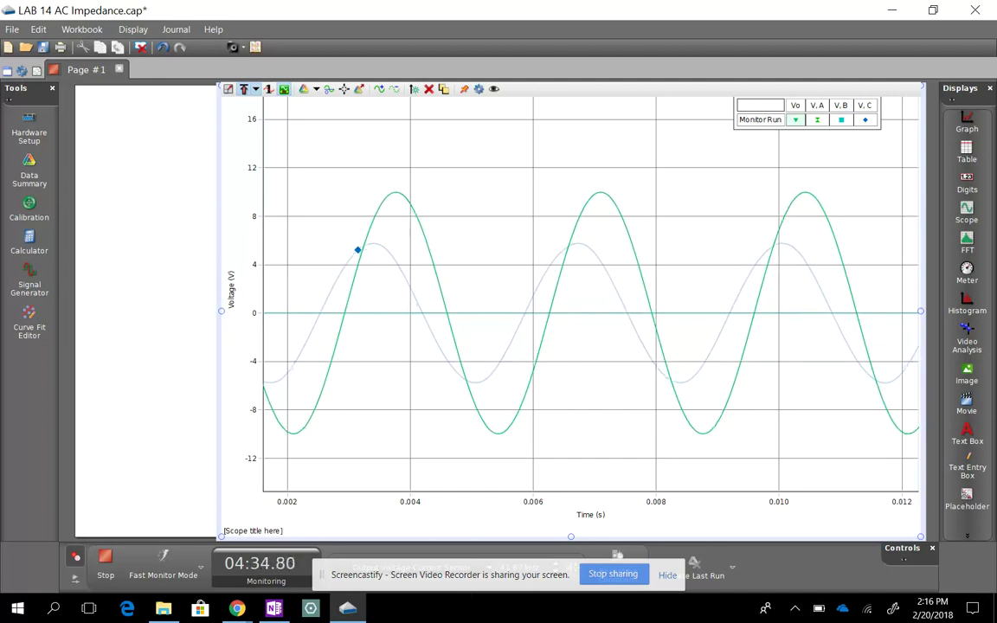
Activate the V, C trace and measure the peak voltages of its first two waveforms with the coordinates tool
left_click(376, 243)
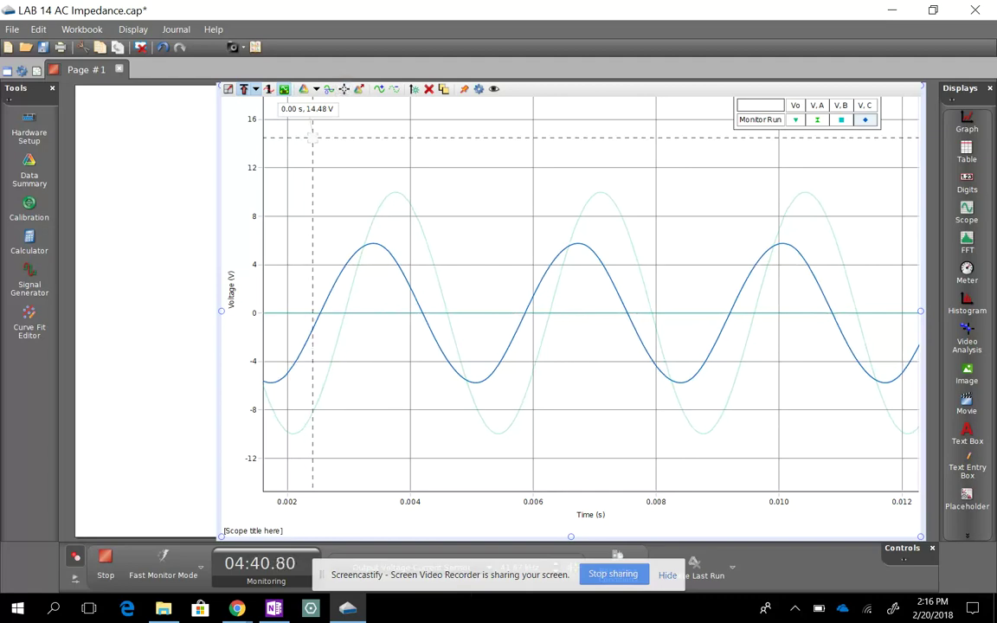
left_click_drag(311, 133, 303, 242)
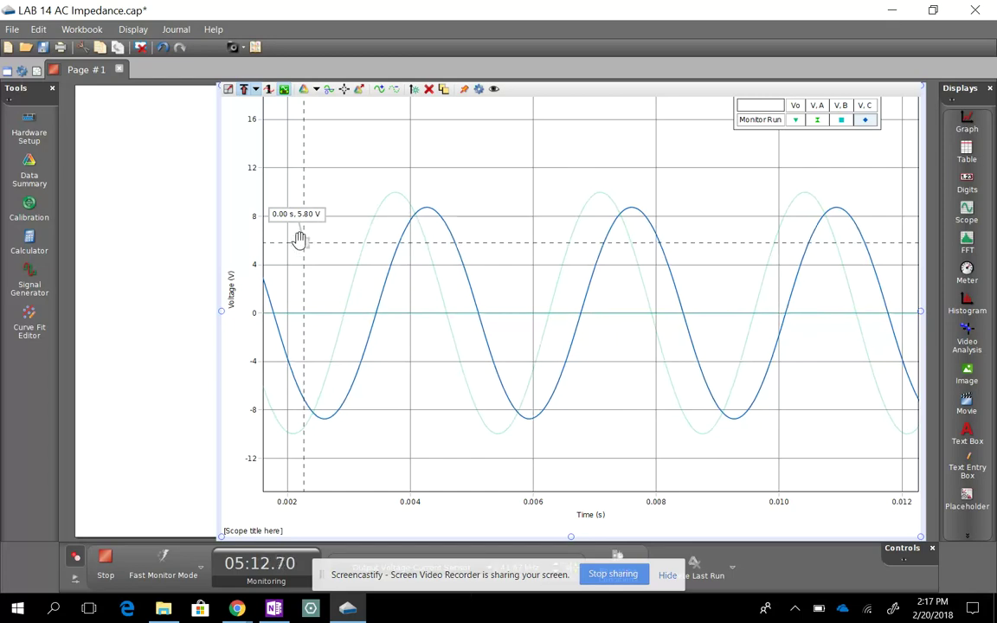
left_click_drag(299, 240, 304, 208)
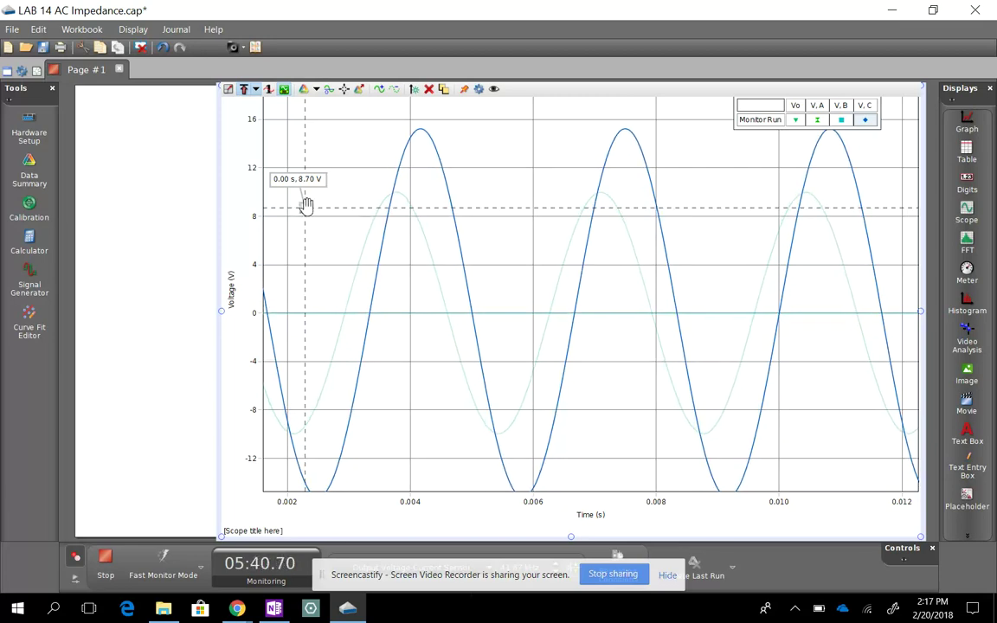
Align the coordinates tool with the crest of the taller V, C waveform to read its peak voltage
left_click_drag(305, 208, 301, 129)
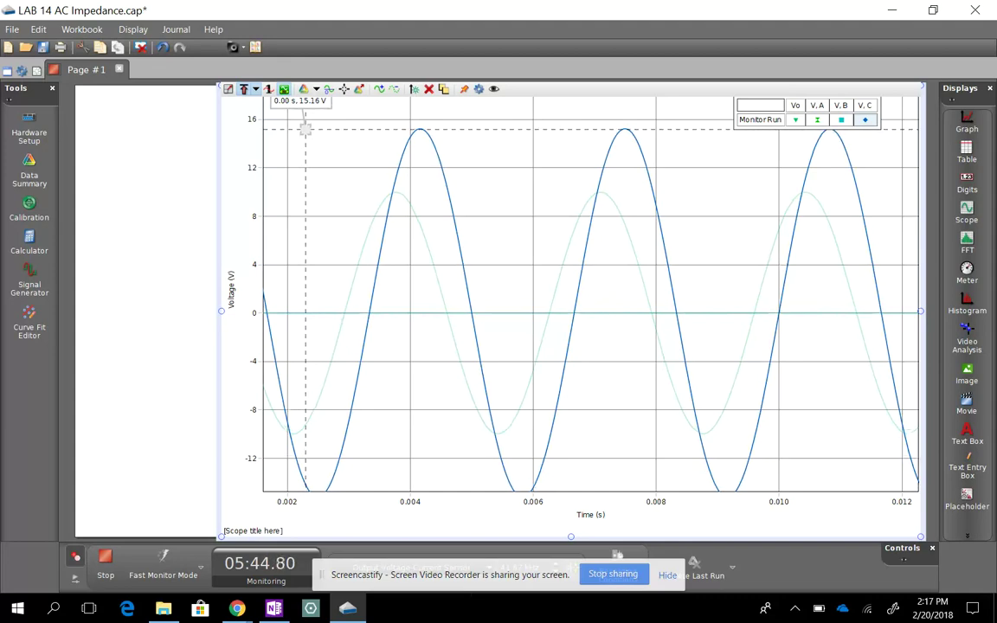
left_click_drag(303, 127, 295, 127)
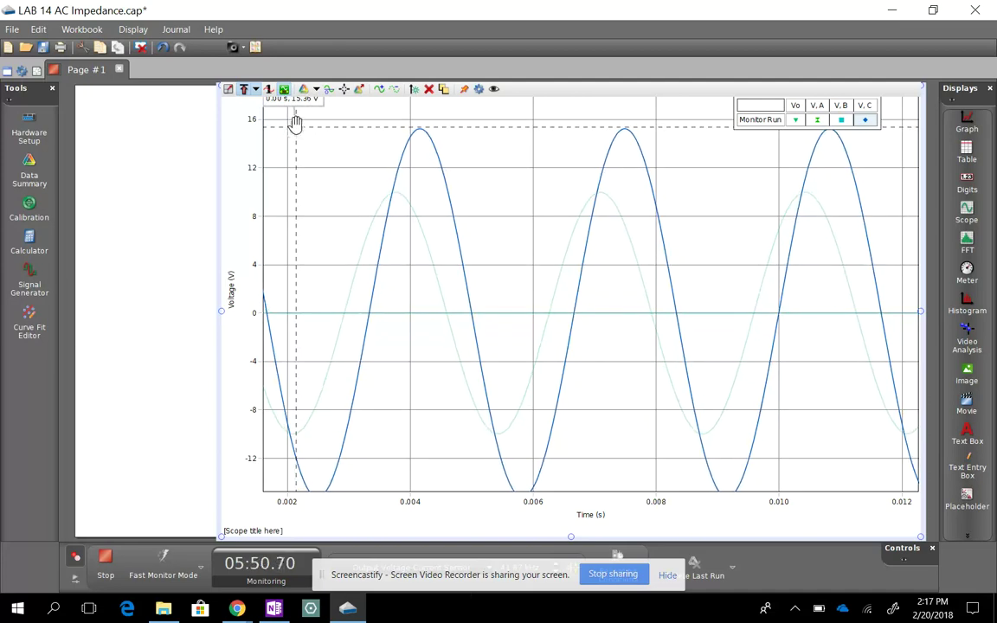
left_click_drag(294, 126, 291, 130)
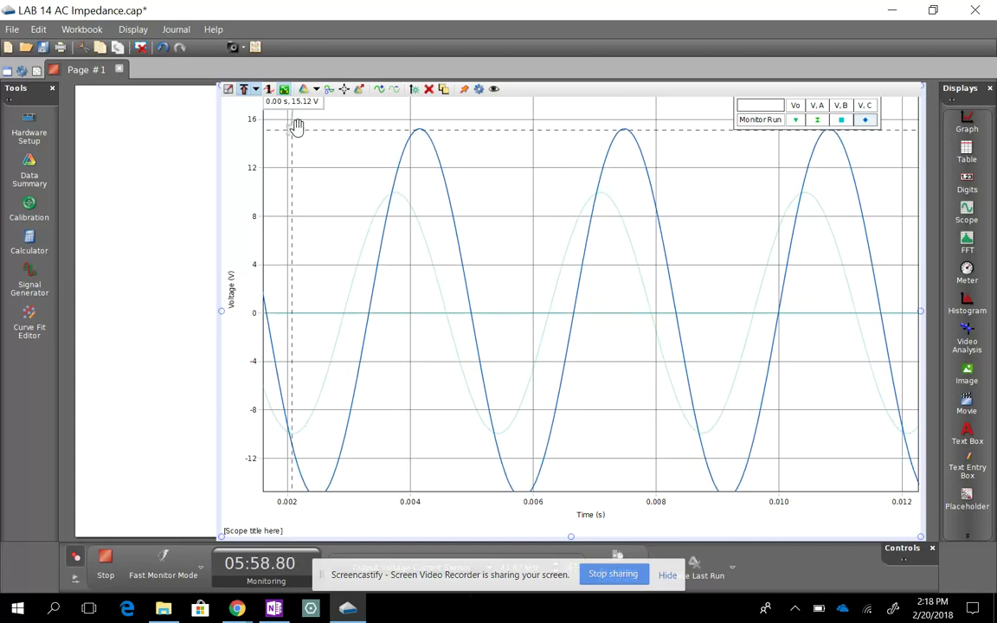
left_click_drag(292, 129, 289, 127)
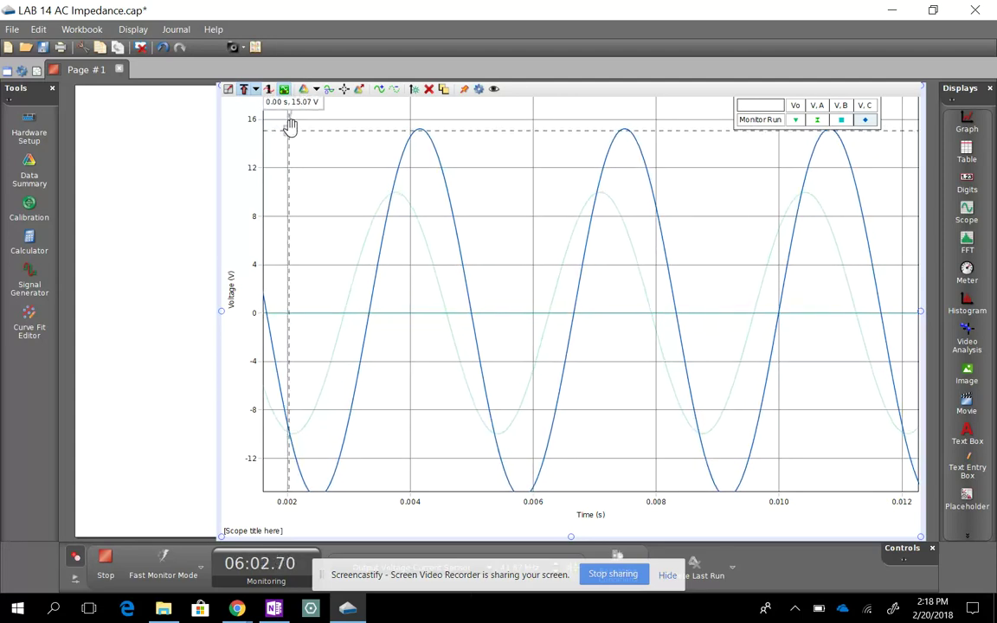
right_click(290, 126)
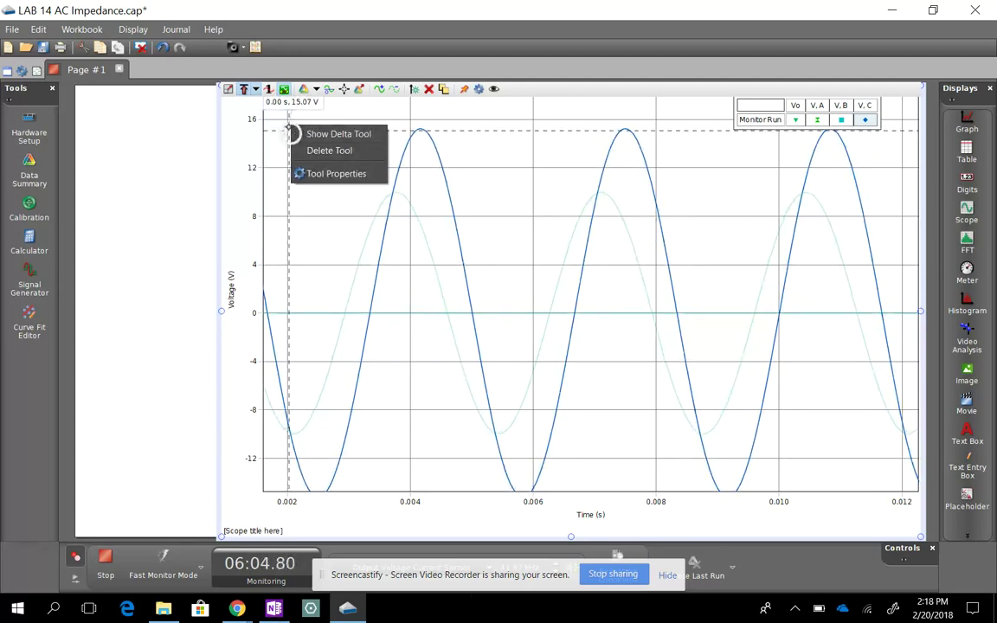
left_click(289, 130)
left_click_drag(289, 129, 285, 128)
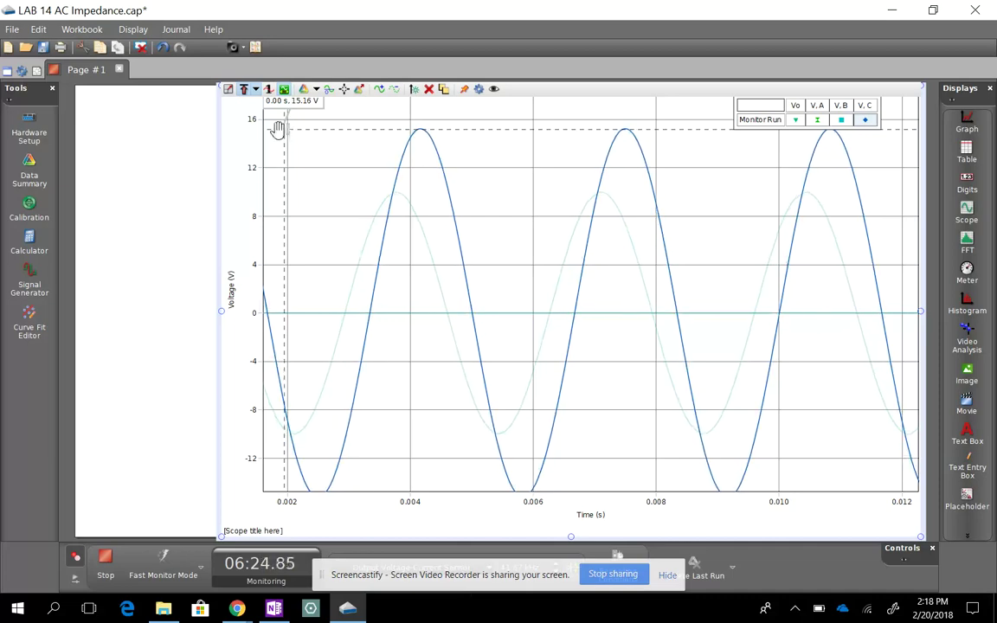
Measure the peak of the faint power supply trace by lowering the coordinates tool to its crest
left_click_drag(278, 129, 276, 191)
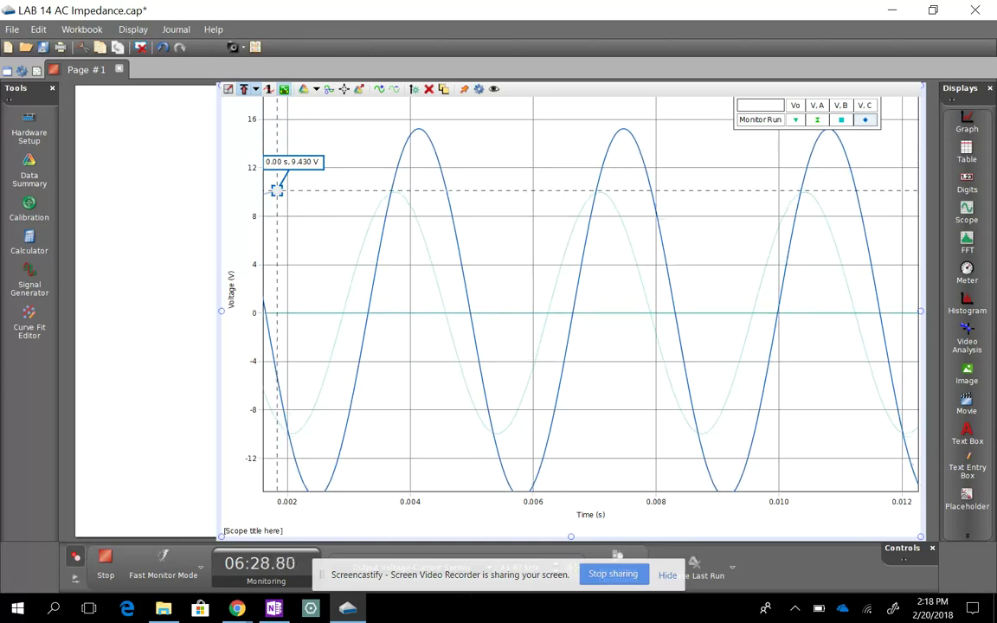
mouse_move(275, 192)
left_mouse_down()
mouse_move(277, 201)
mouse_move(278, 189)
left_mouse_up()
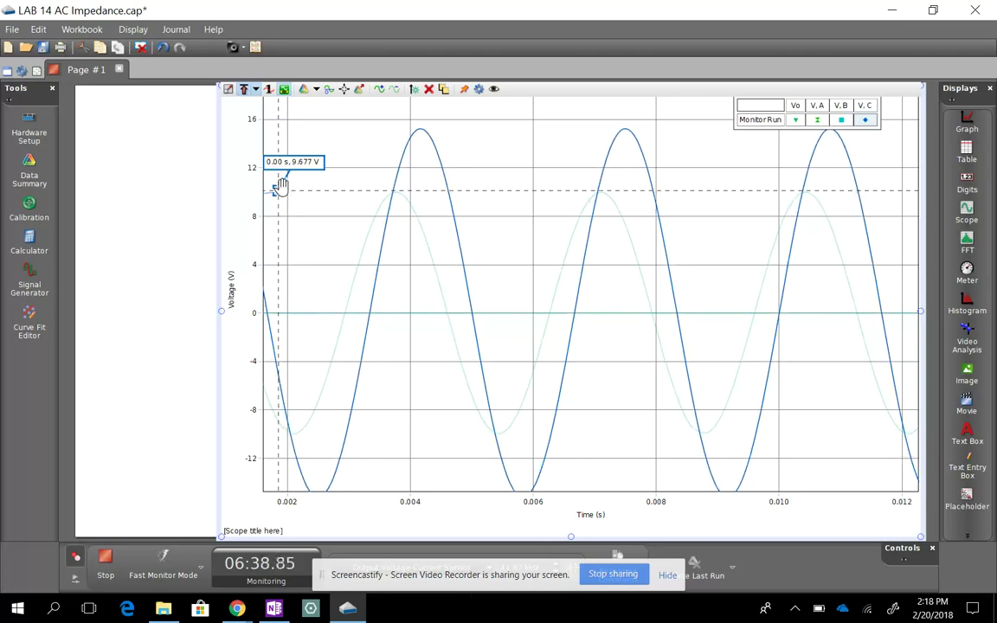
left_click_drag(281, 188, 268, 190)
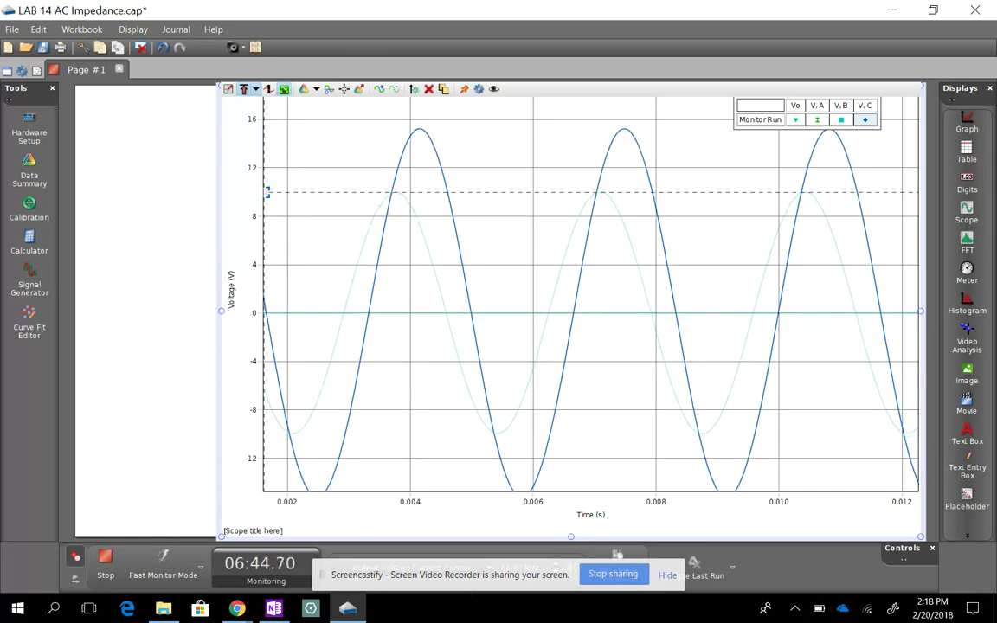
Stretch the scope's time axis and shift the plot so that it starts at 0 s
left_click_drag(472, 502, 506, 502)
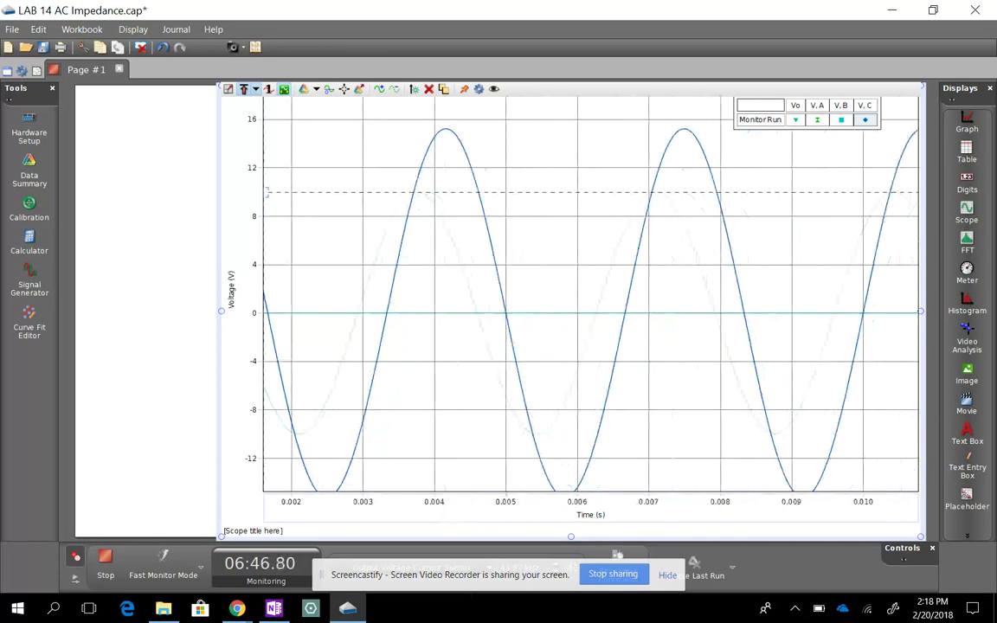
left_click_drag(456, 398, 562, 398)
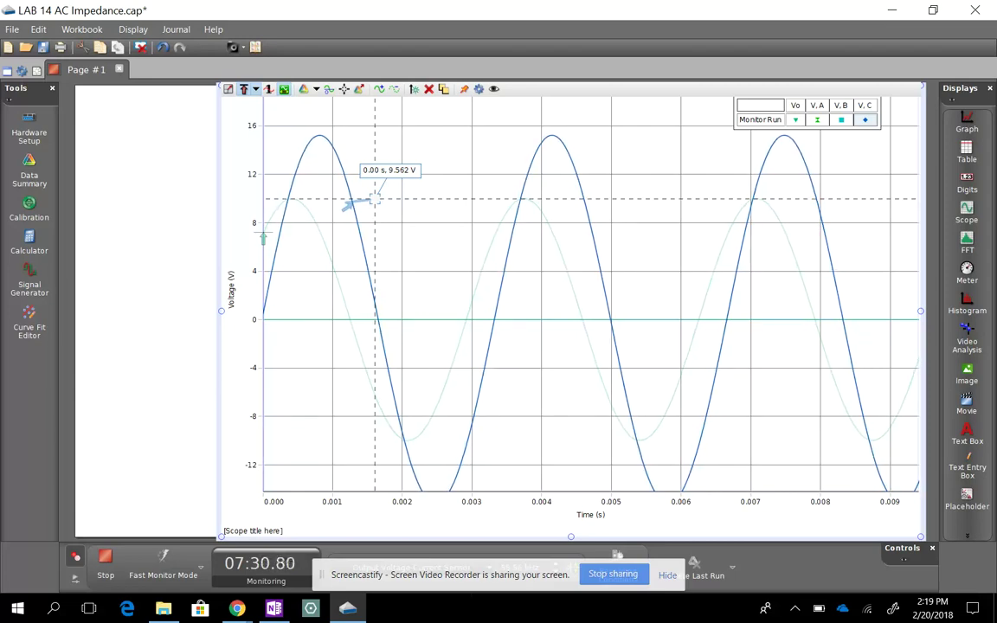
Switch to OneNote and review the lab procedure on measuring peak voltages, including question Q/C 1
left_click(275, 608)
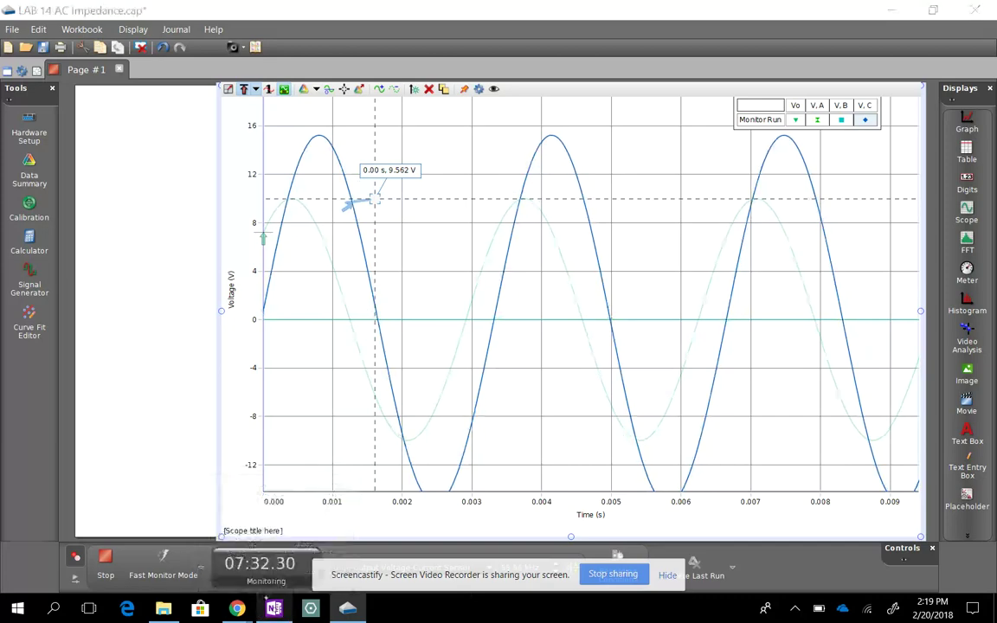
scroll(266, 597, "down", 3)
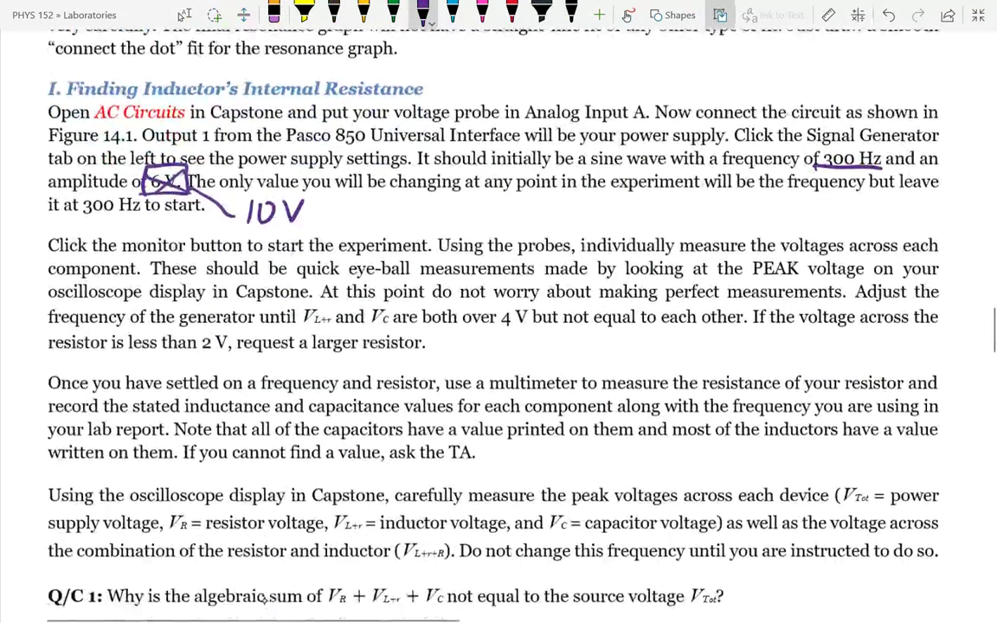
scroll(266, 598, "down", 4)
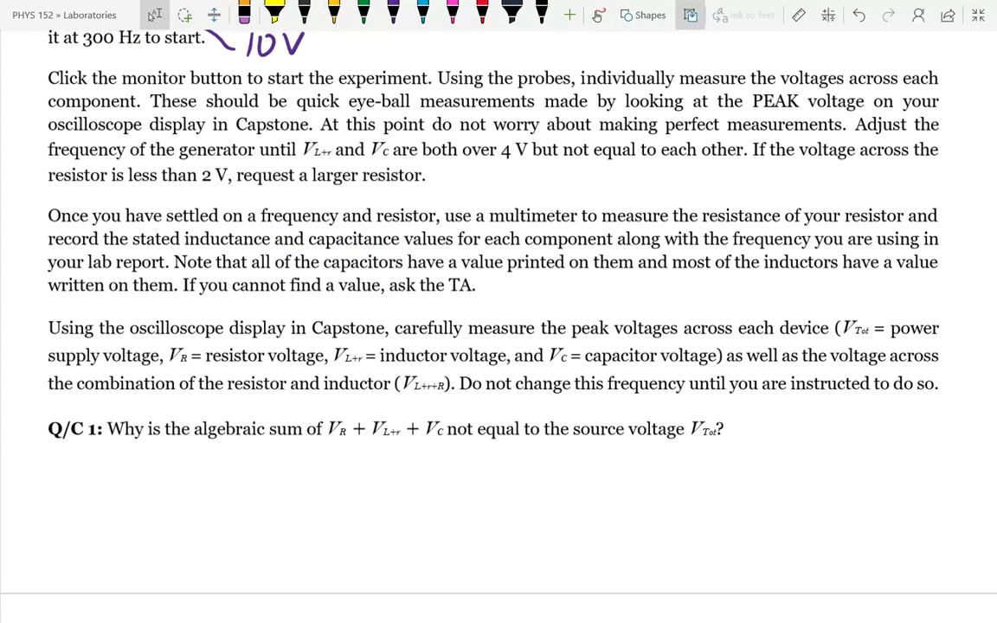
scroll(265, 598, "down", 3)
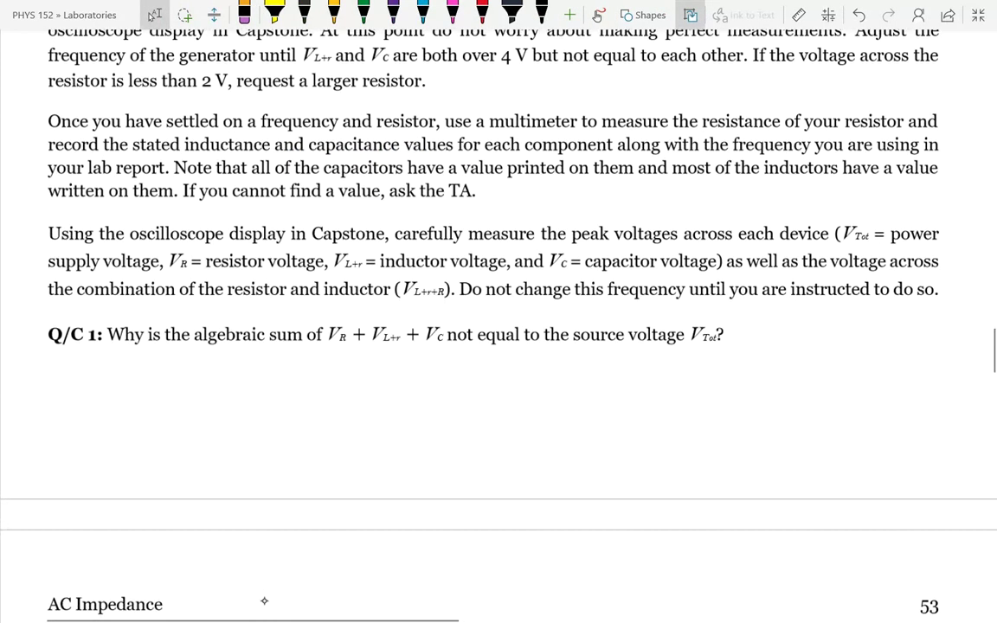
scroll(264, 600, "down", 3)
scroll(264, 600, "up", 10)
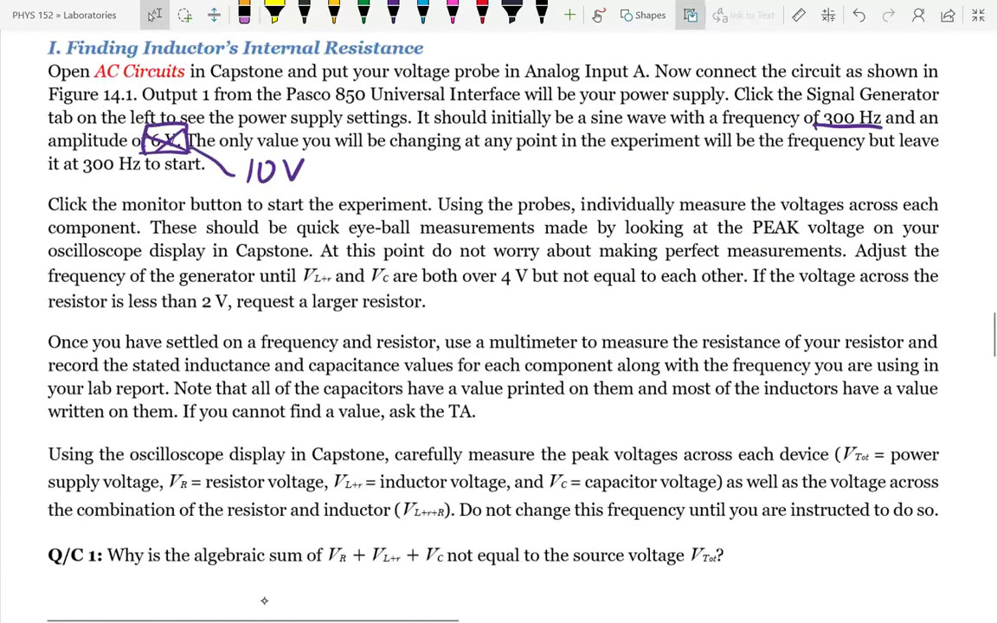
scroll(264, 600, "up", 1)
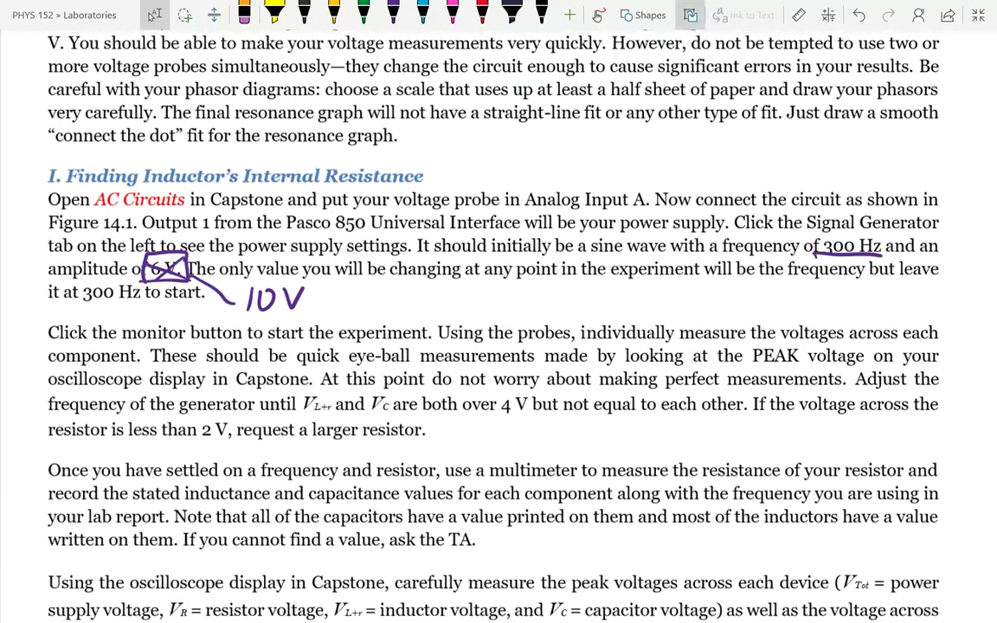
Return to PASCO Capstone and measure the peak of the new V, C waveform with the coordinates tool
key("super")
mouse_move(273, 609)
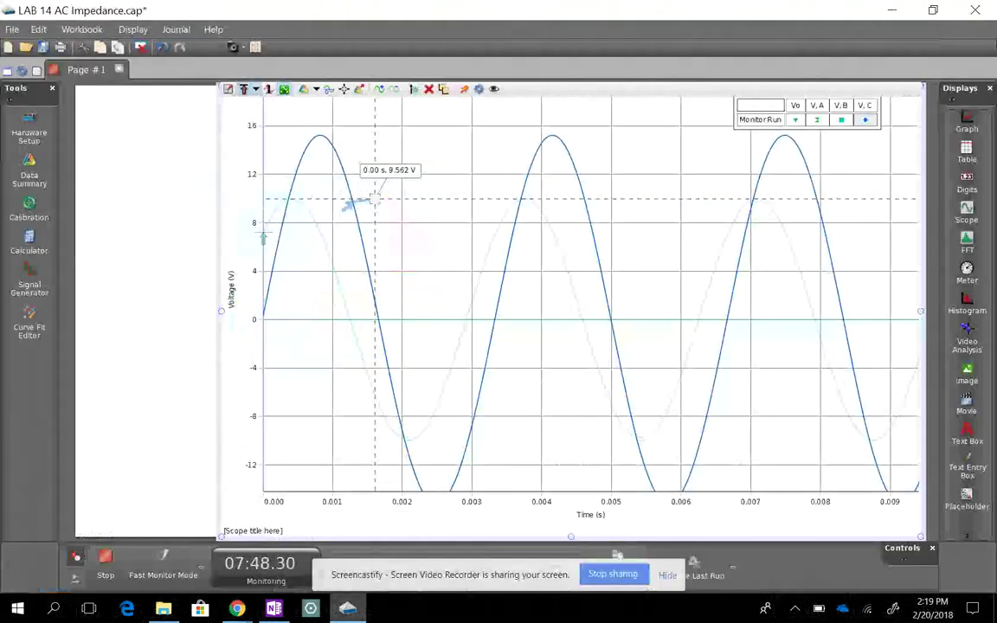
left_click(347, 608)
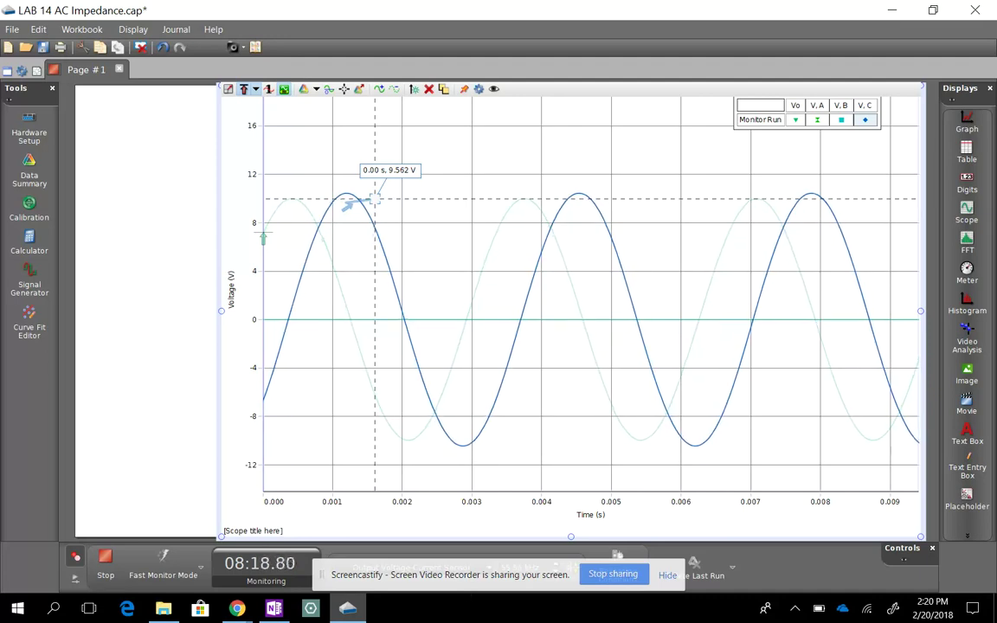
left_click_drag(371, 197, 374, 188)
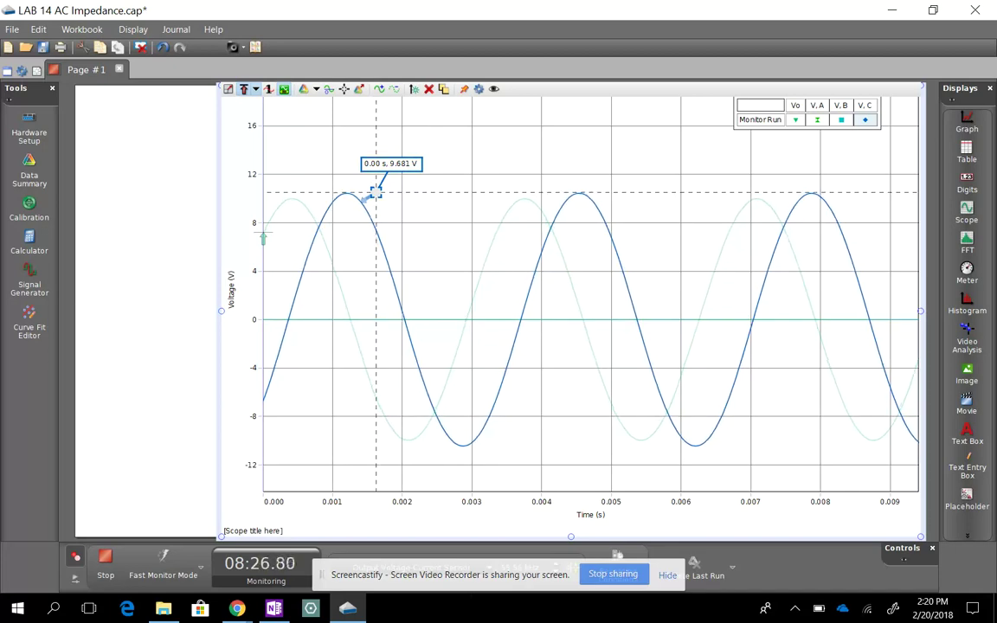
Switch back to the lab procedure page in OneNote
key("super")
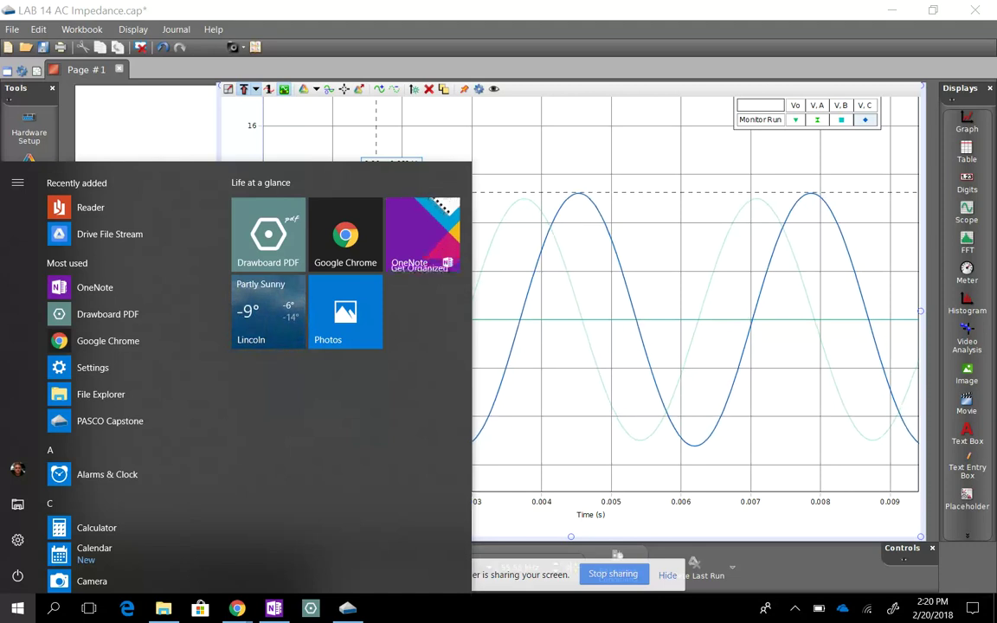
mouse_move(236, 609)
left_click(149, 515)
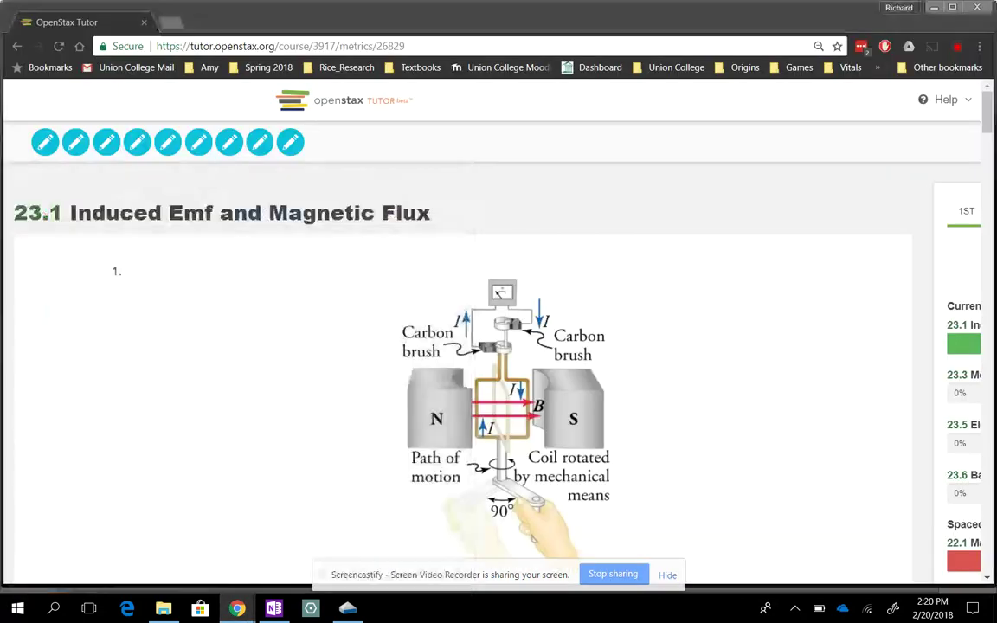
key("alt+Tab")
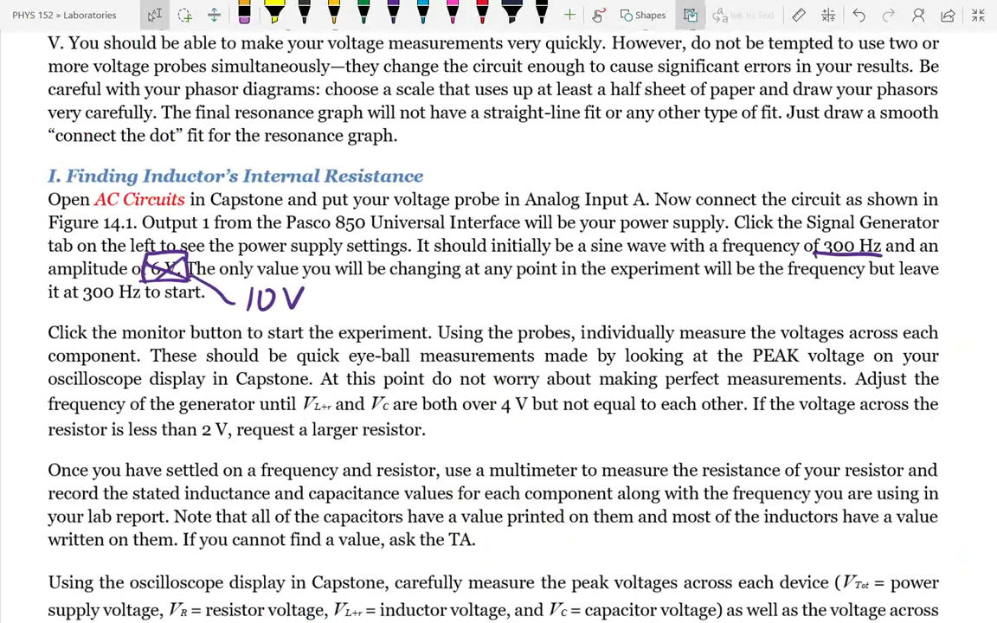
Review the lab procedure section on finding the inductor's internal resistance down to question Q/C 1
scroll(602, 193, "down", 5)
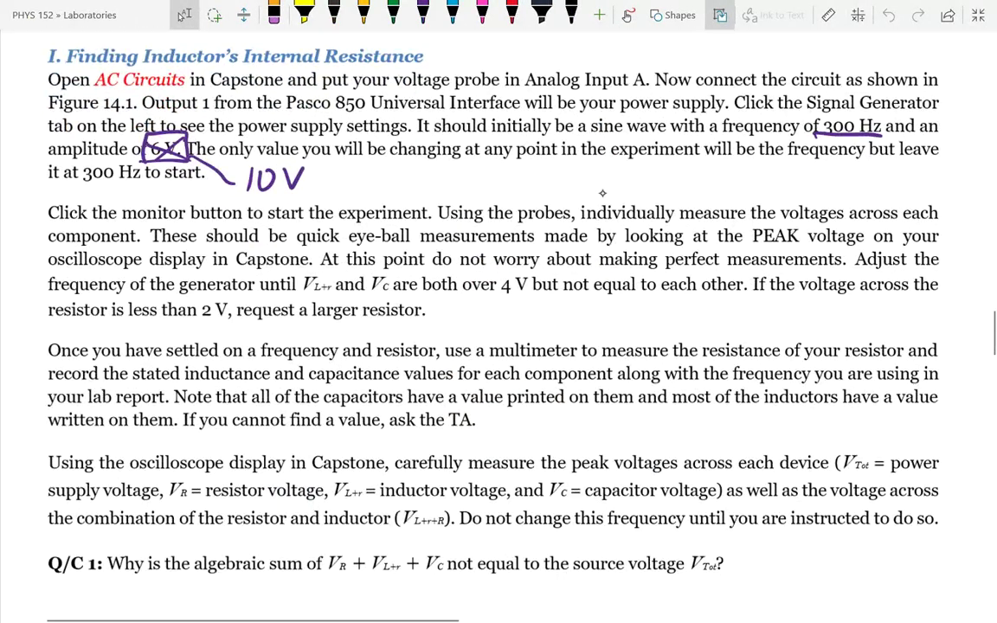
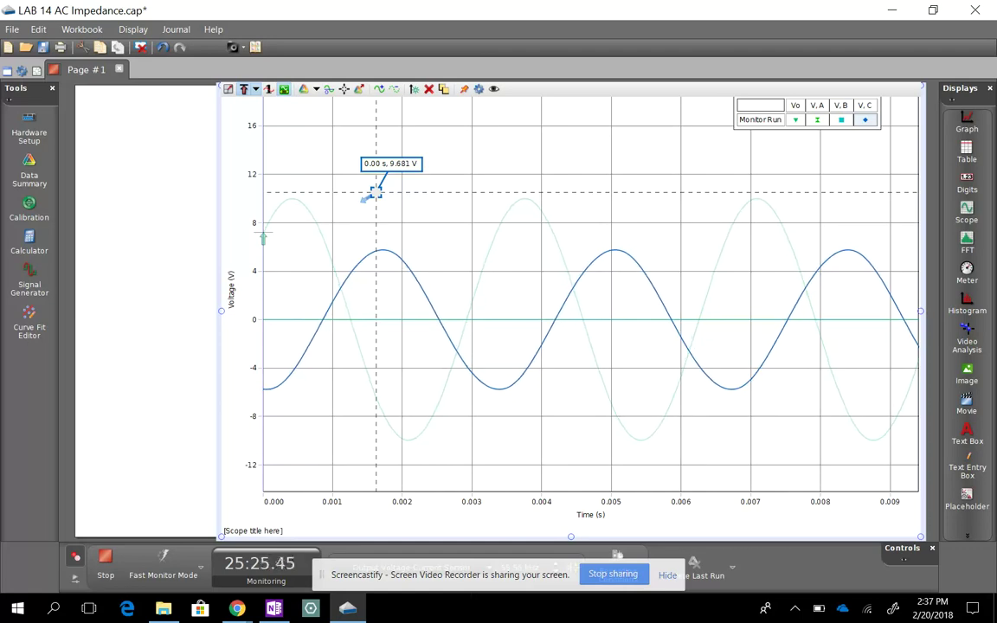
In PASCO Capstone, set 850 Output 1 to a bidirectional sweep with an initial frequency of 200 Hz
left_click(30, 285)
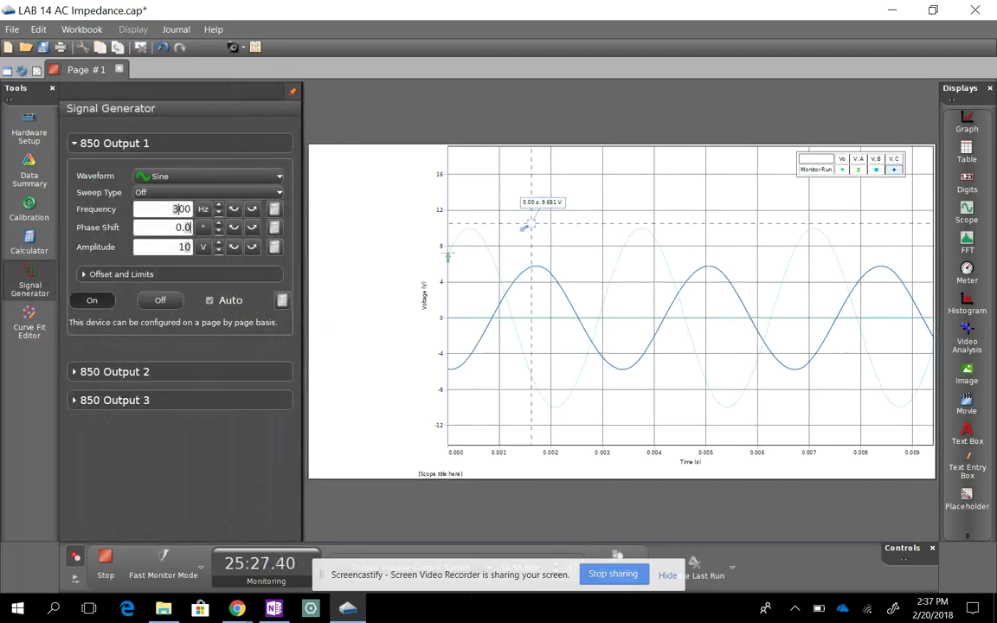
left_click(175, 209)
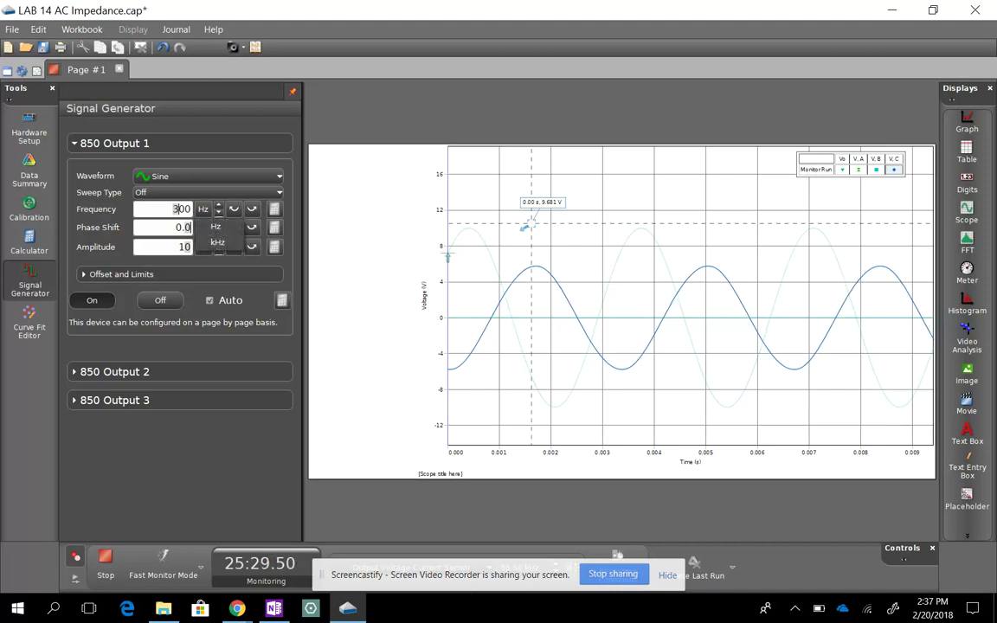
left_click(173, 192)
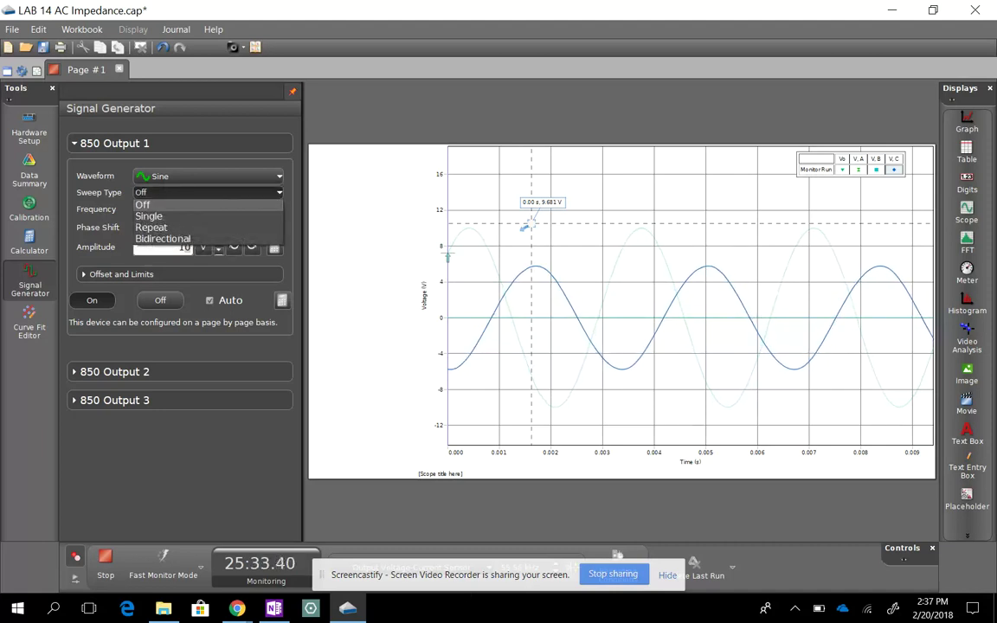
left_click(163, 238)
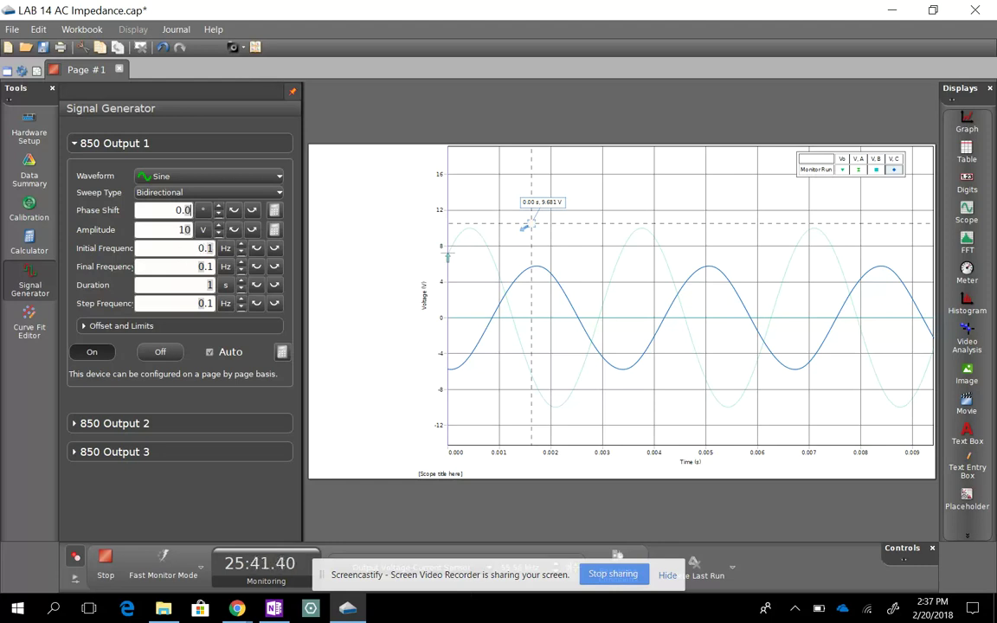
left_click(211, 249)
key("BackSpace")
key("BackSpace")
type("200")
key("Return")
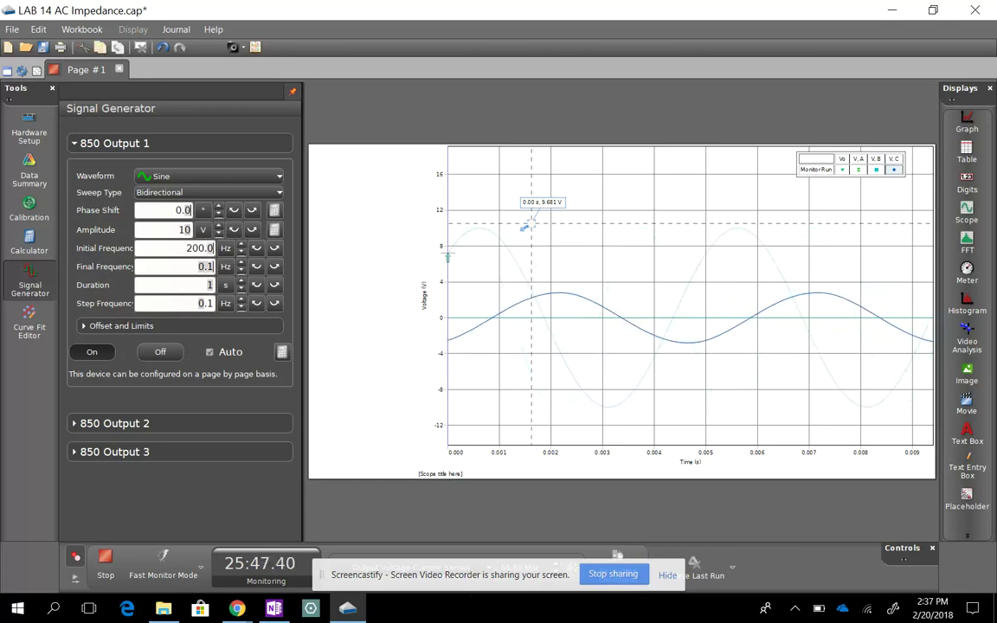
Set the final frequency of the bidirectional sweep to 650 Hz
left_click(211, 273)
key("BackSpace")
key("BackSpace")
key("BackSpace")
type("6")
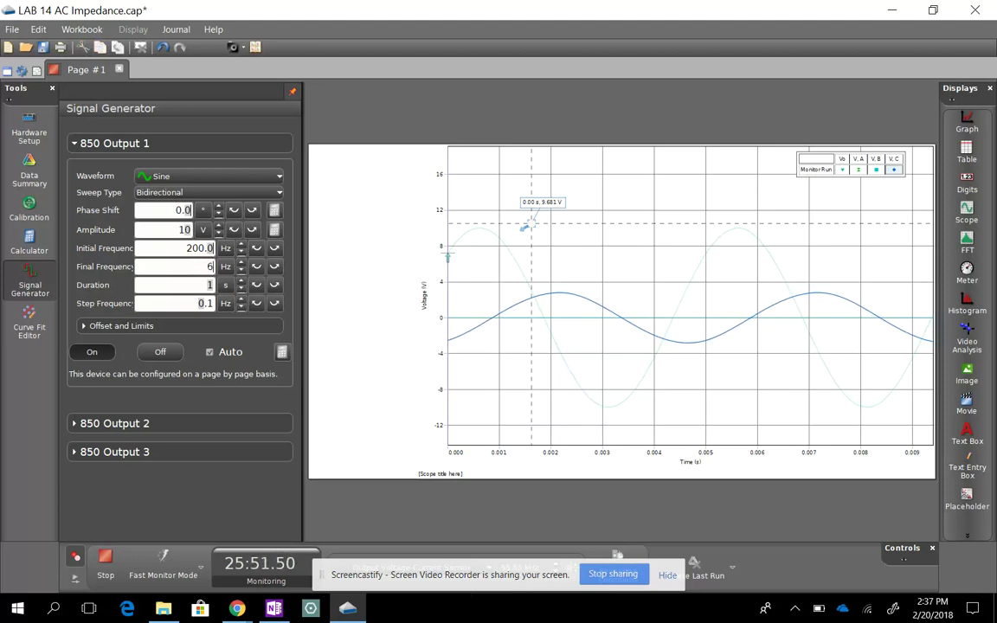
type("50")
type(".00")
Set the sweep's duration to 1 s and its step frequency to 10 Hz
key("Tab")
key("BackSpace")
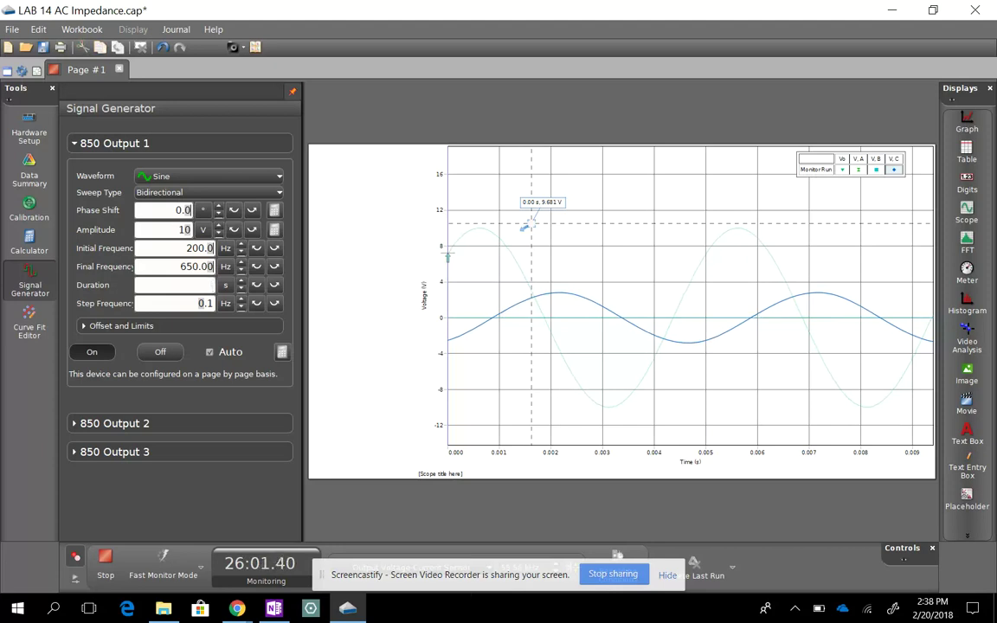
type(".")
key("BackSpace")
key("BackSpace")
key("BackSpace")
type("10")
key("Return")
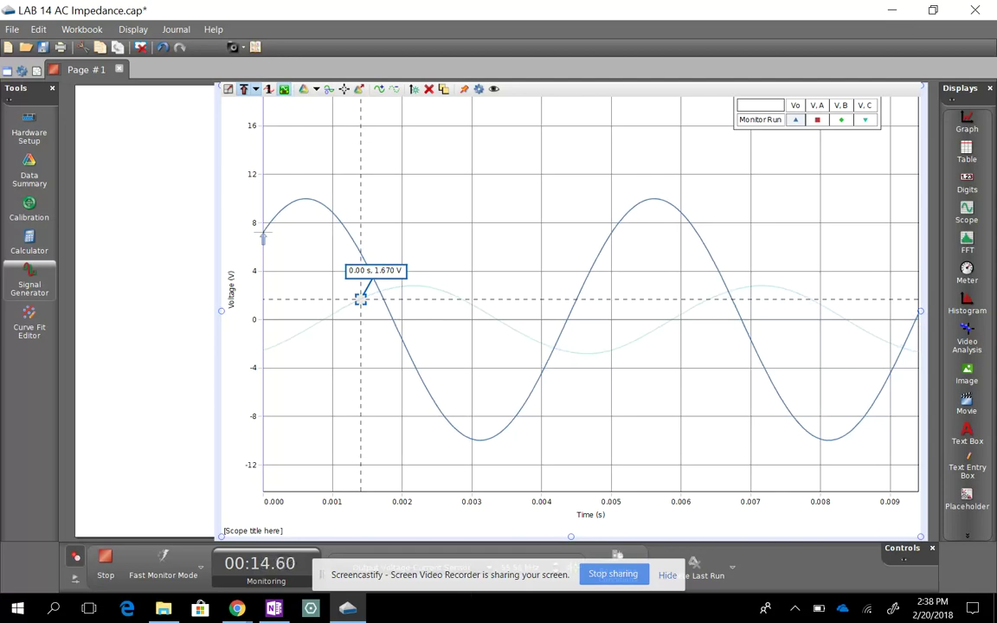
Try the frequency sweep with its type changed to Repeat and start monitoring
left_click(30, 281)
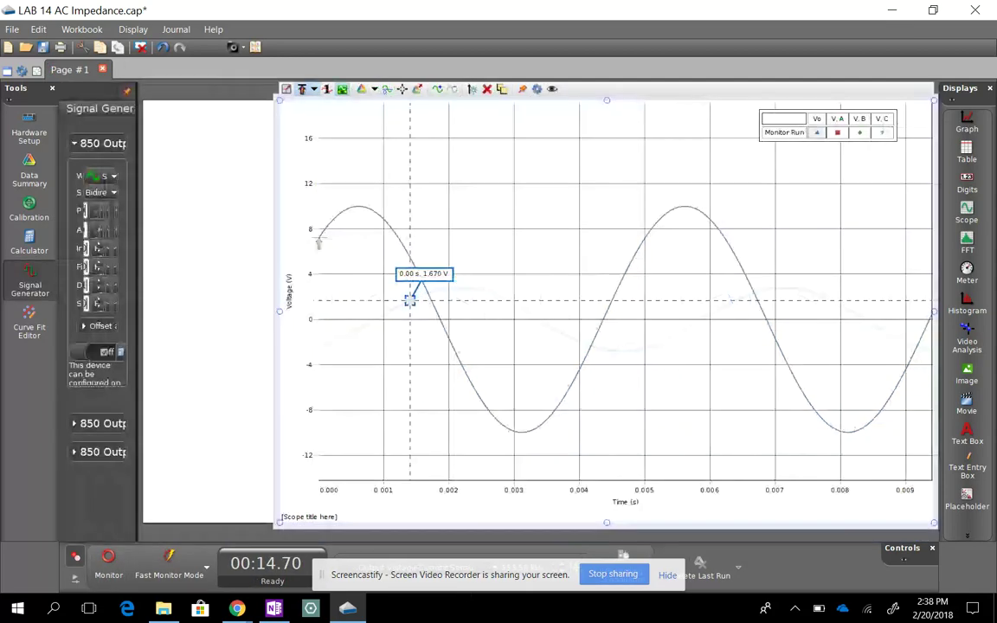
left_click(208, 192)
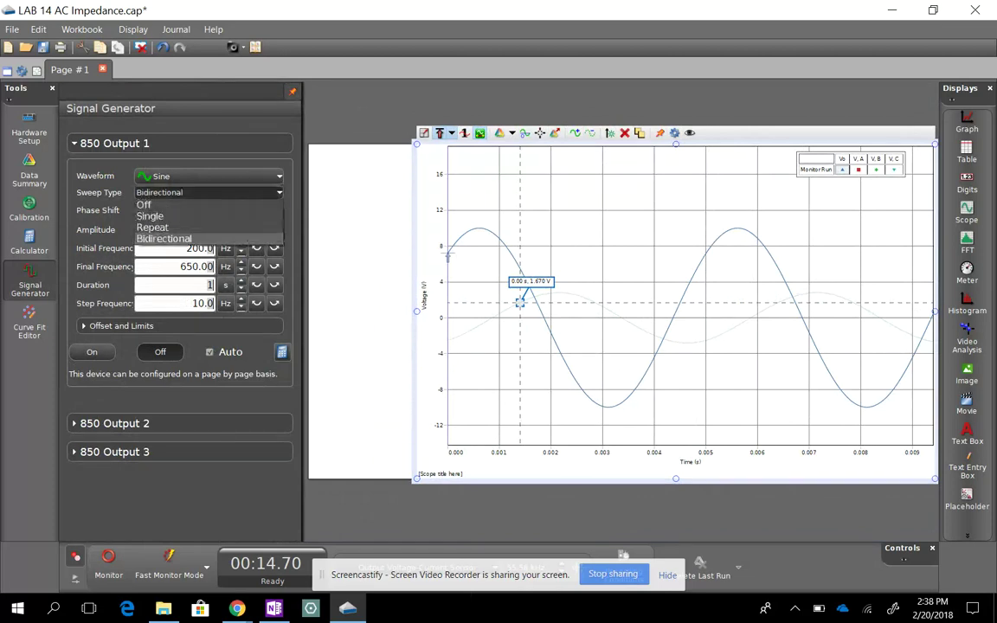
left_click(153, 227)
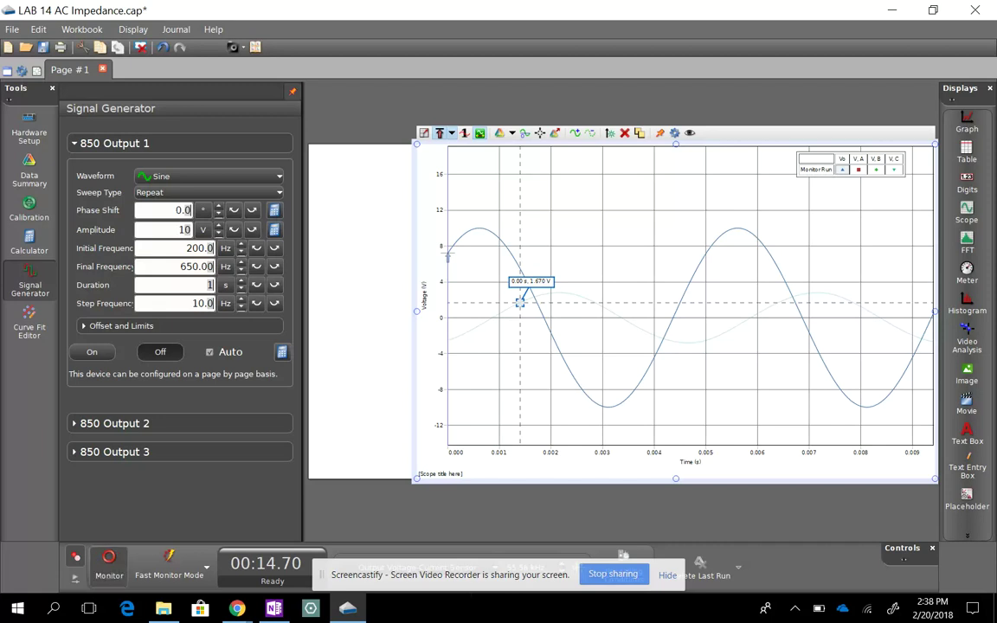
left_click(108, 561)
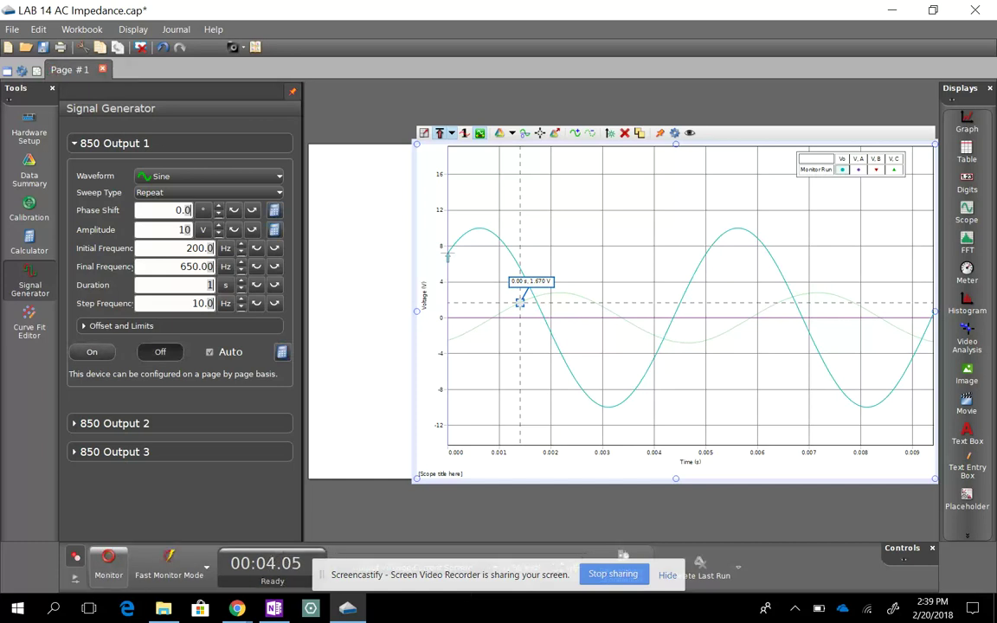
Turn off the frequency sweep for 850 Output 1
left_click(208, 192)
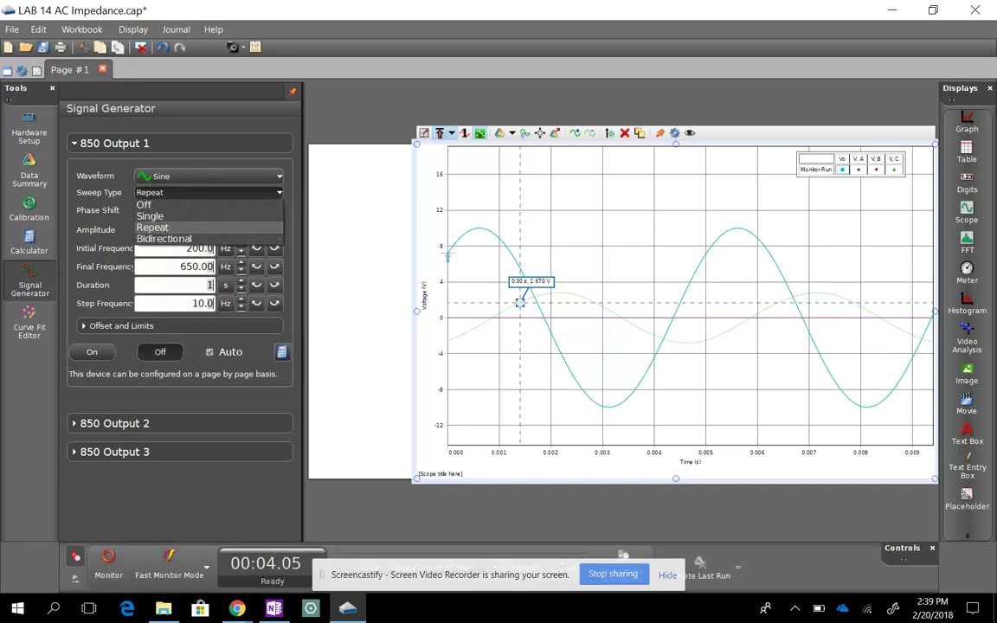
key("Up")
key("Return")
key("alt+Down")
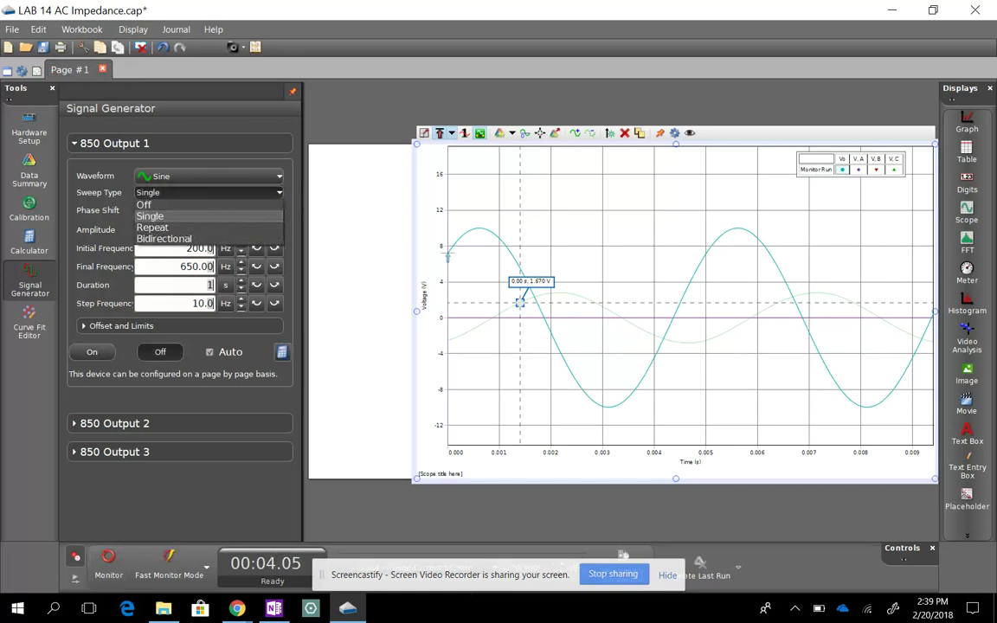
key("Up")
key("Return")
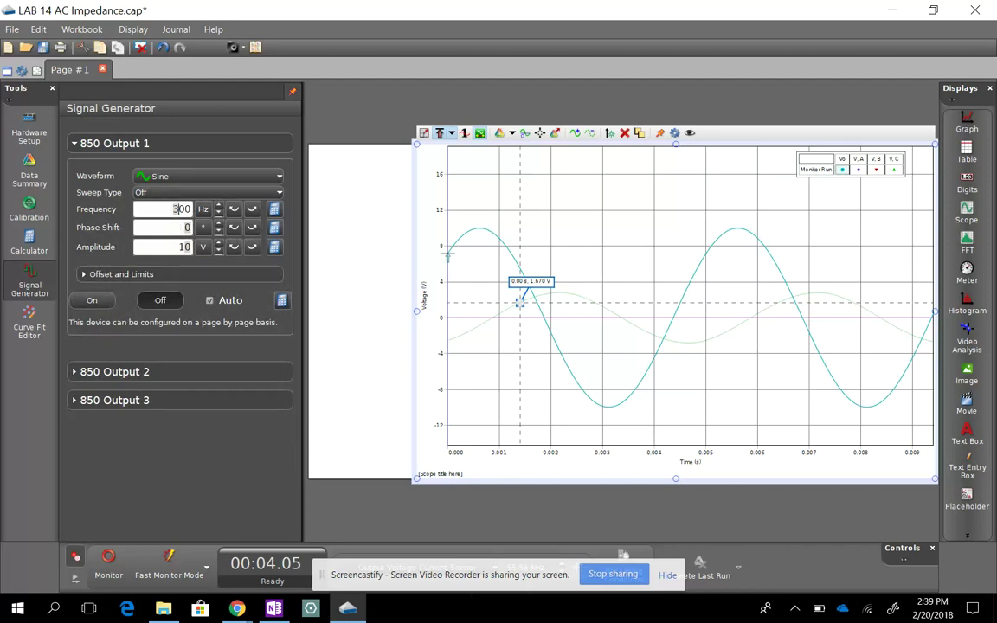
Set the output frequency of 850 Output 1 to 200 Hz and start monitoring
key("BackSpace")
left_click(175, 209)
key("BackSpace")
key("BackSpace")
key("BackSpace")
key("BackSpace")
key("BackSpace")
type("200.0")
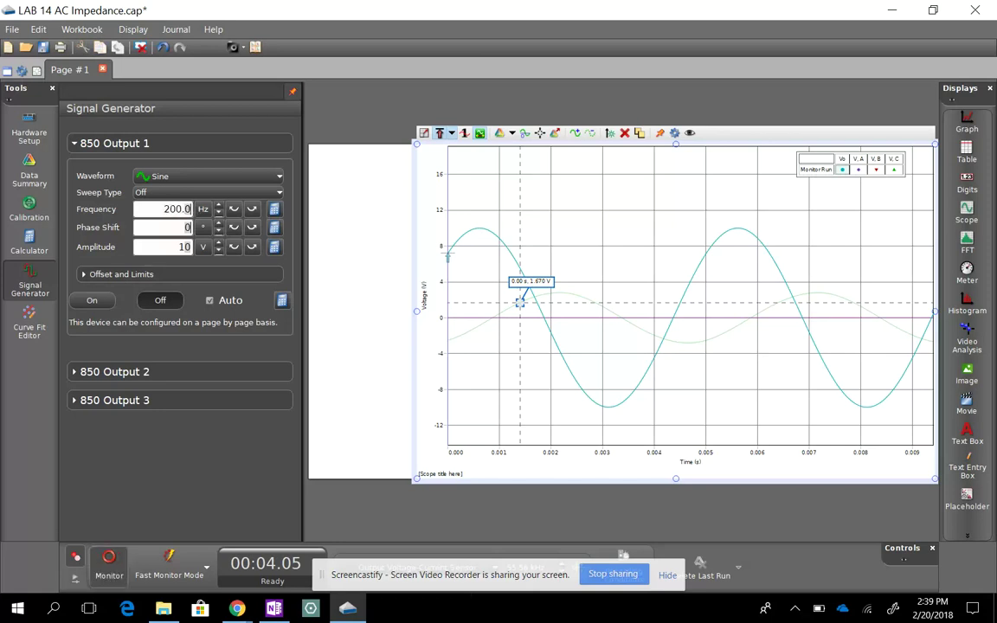
left_click(109, 561)
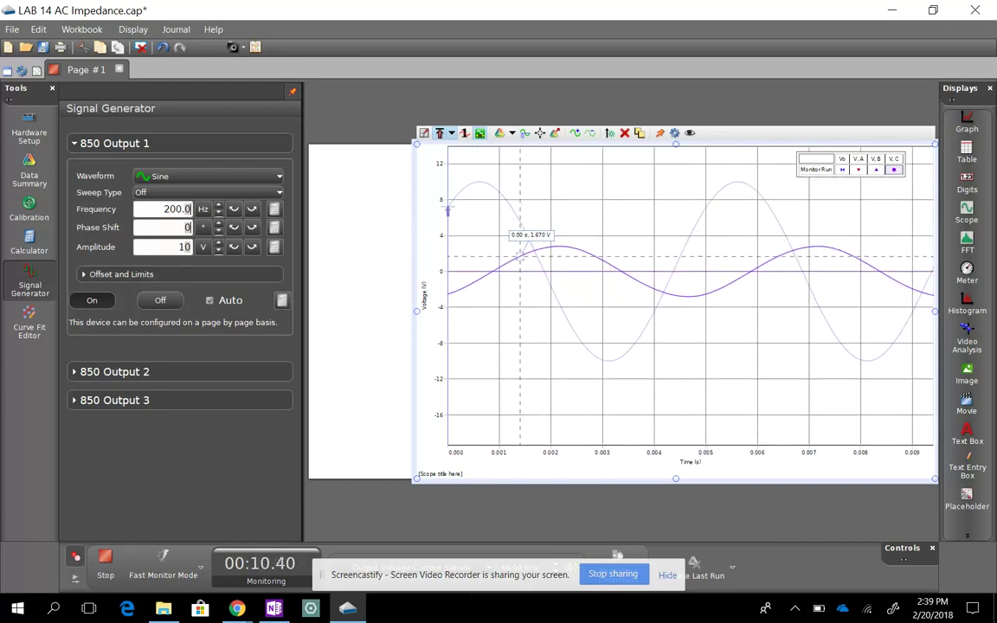
Move the coordinates tool up to the peak level of the V, C waveform at 200 Hz
left_click_drag(520, 252, 479, 240)
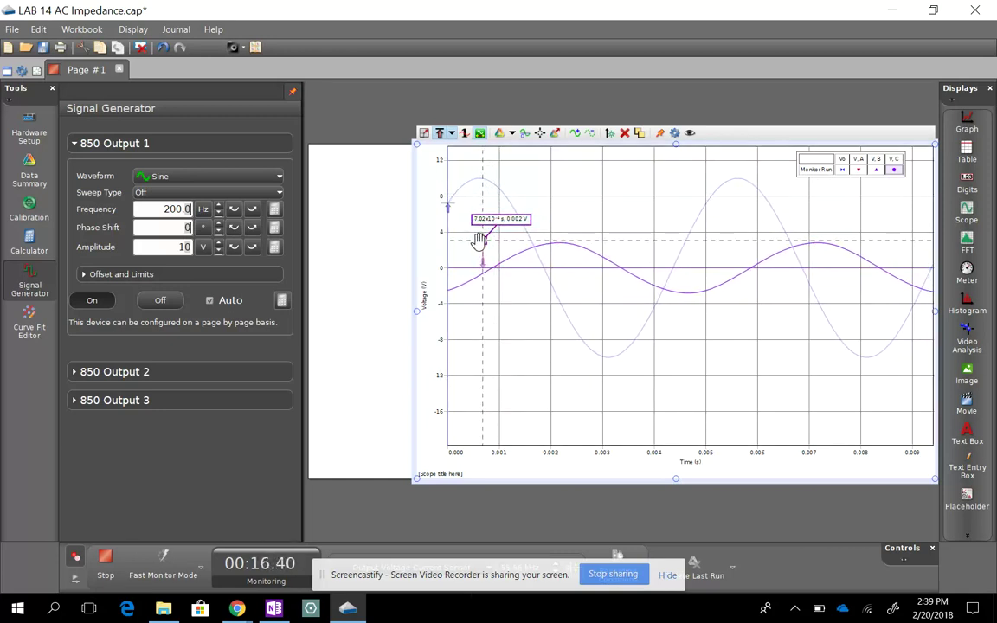
left_click_drag(479, 241, 480, 242)
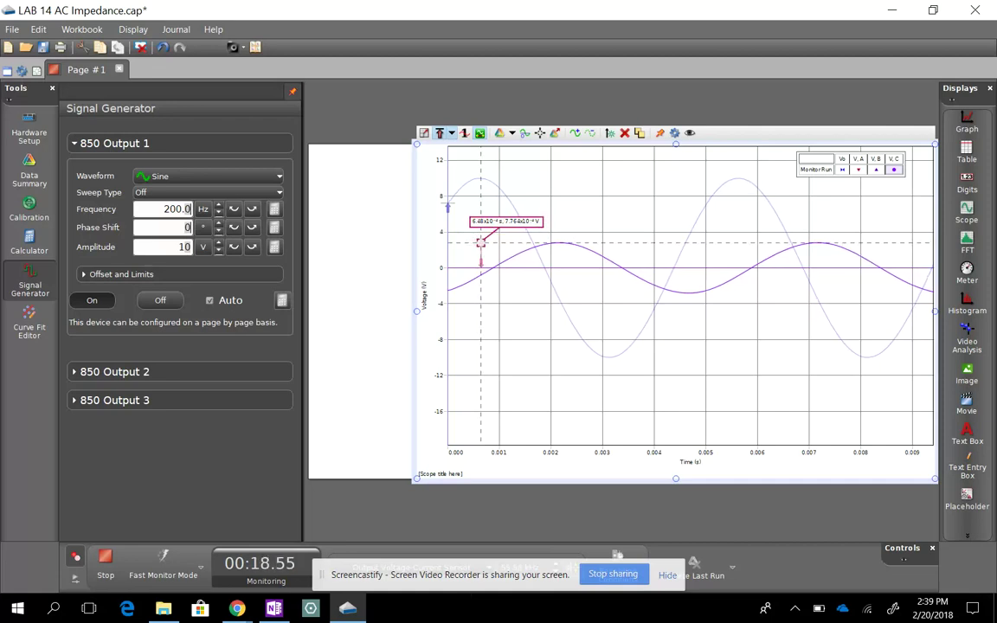
key("Escape")
Set the output frequency to 240 Hz and close the signal generator settings
left_click(188, 209)
key("BackSpace")
key("BackSpace")
key("BackSpace")
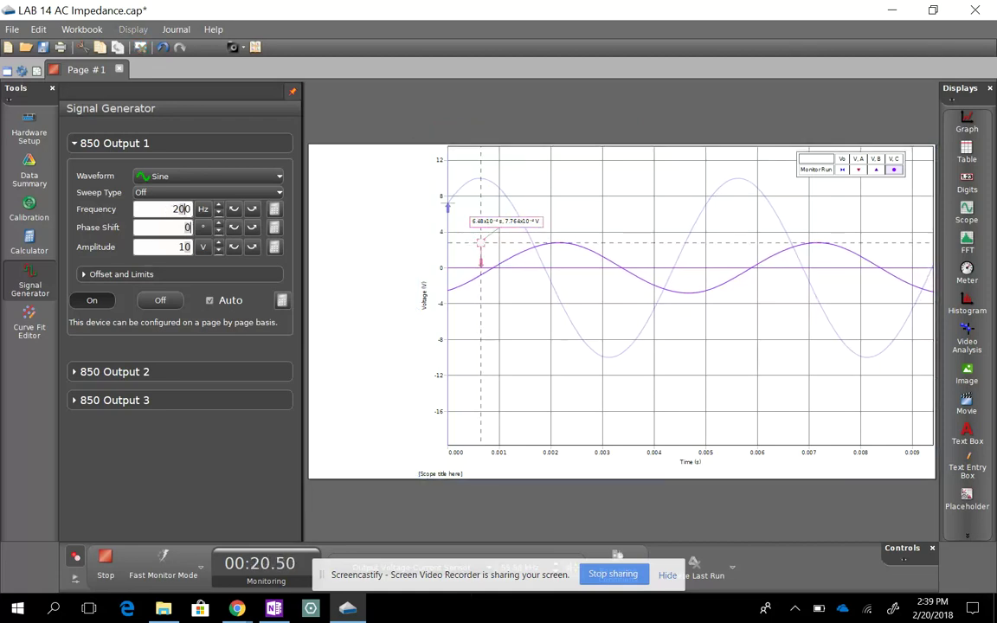
type("4")
left_click(30, 286)
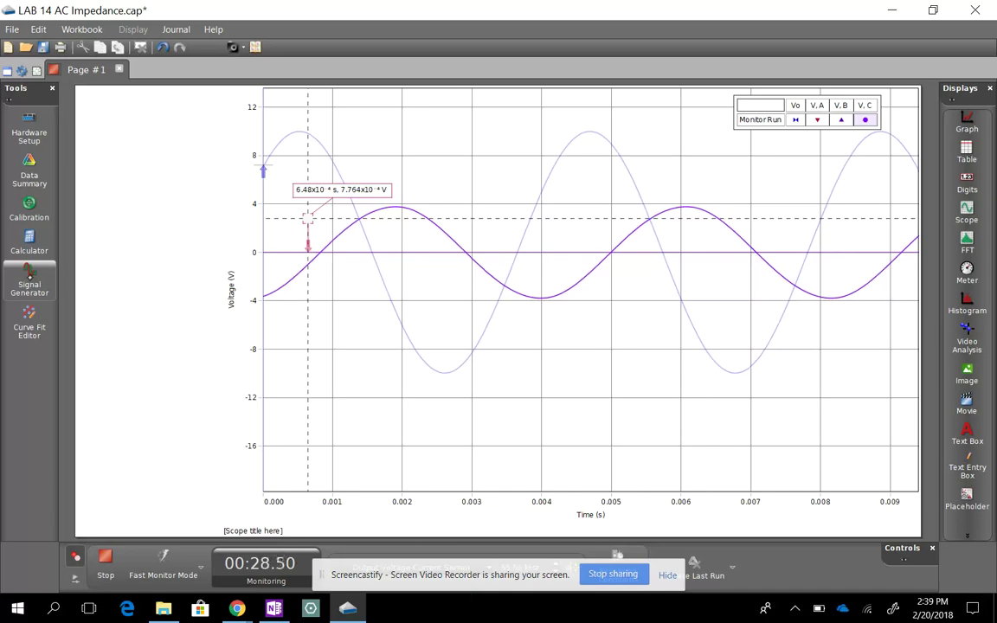
Move the coordinates tool near the V, C waveform's new peak level and open the plot's context options there
right_click(306, 218)
left_click(301, 208)
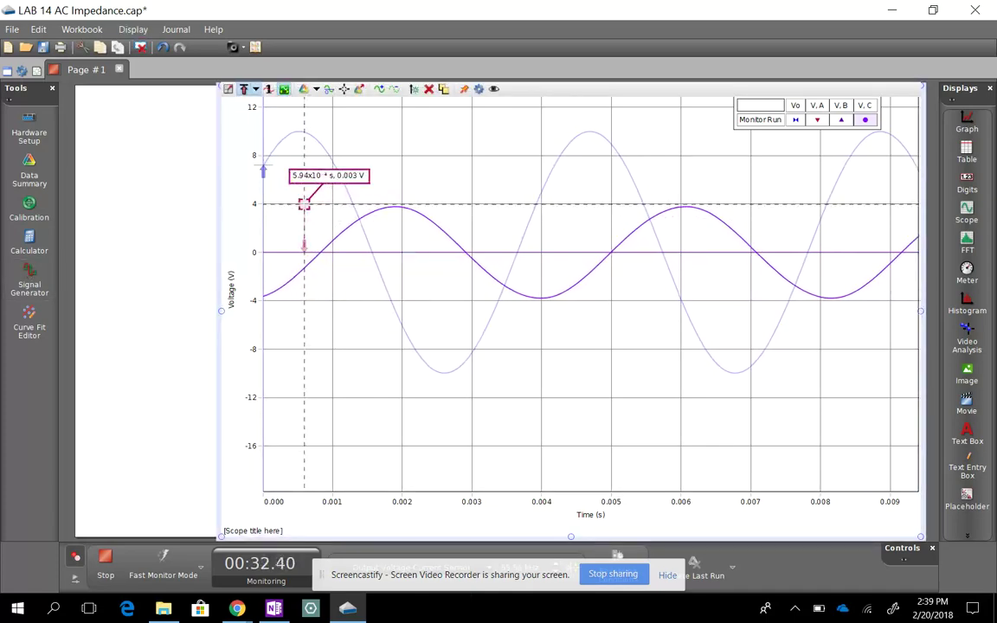
right_click(303, 206)
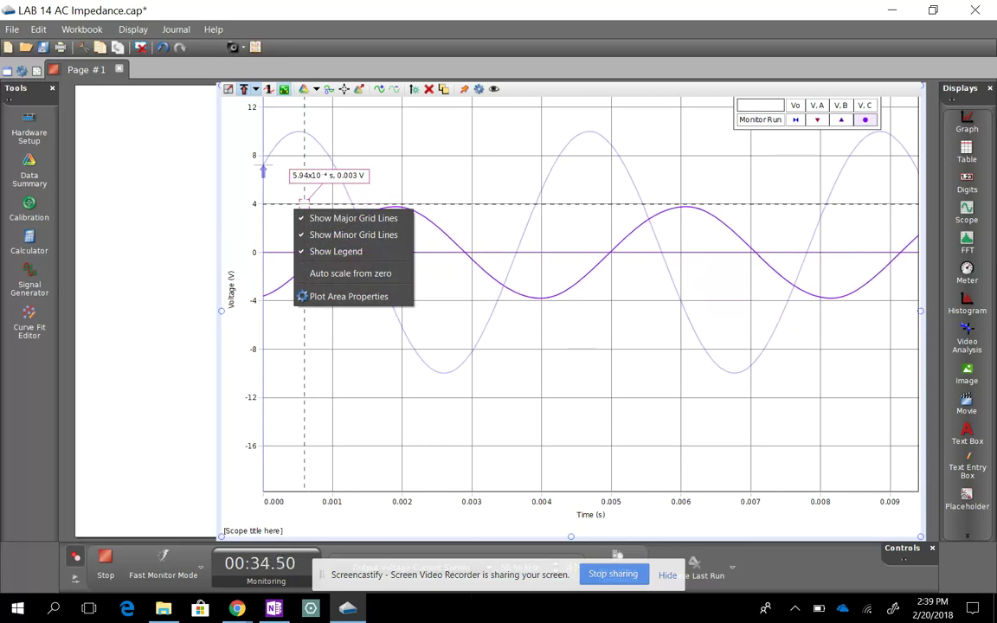